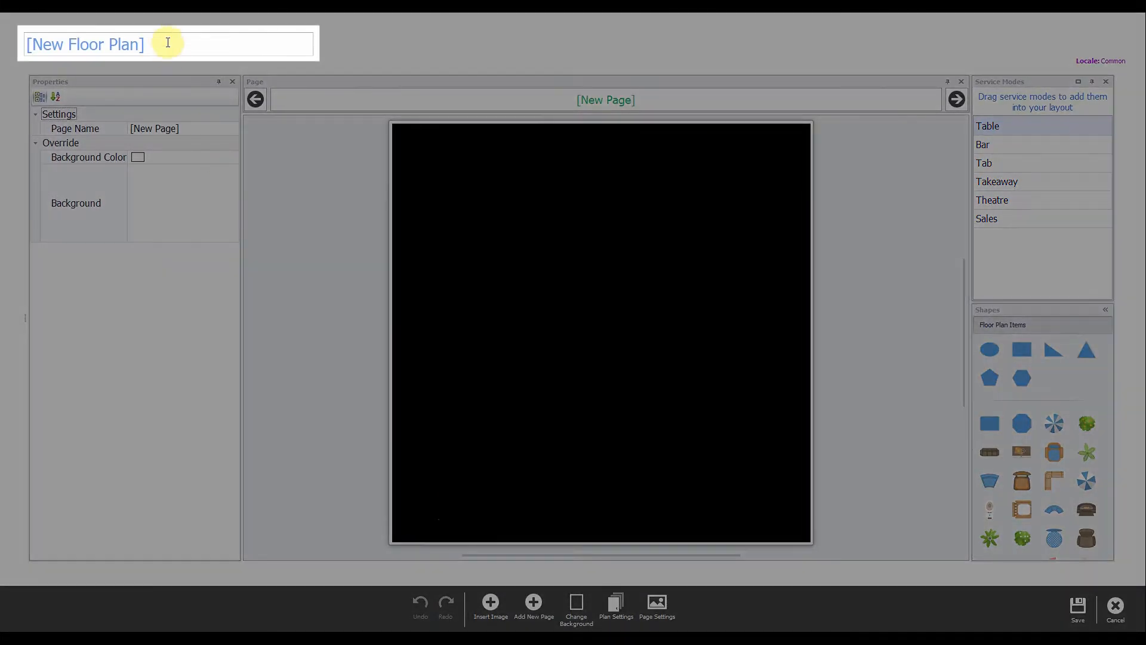
# - Name the floor plan Restaurant and its page Main Restaurant Area
pyautogui.click(168, 43)
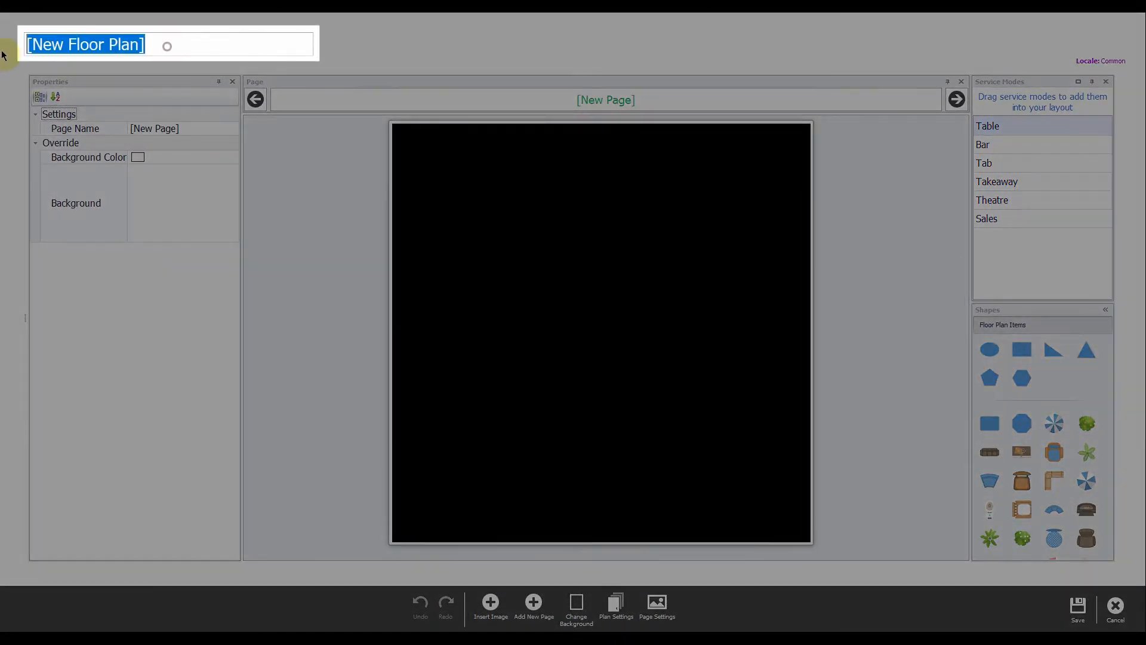
pyautogui.write('Restaurant')
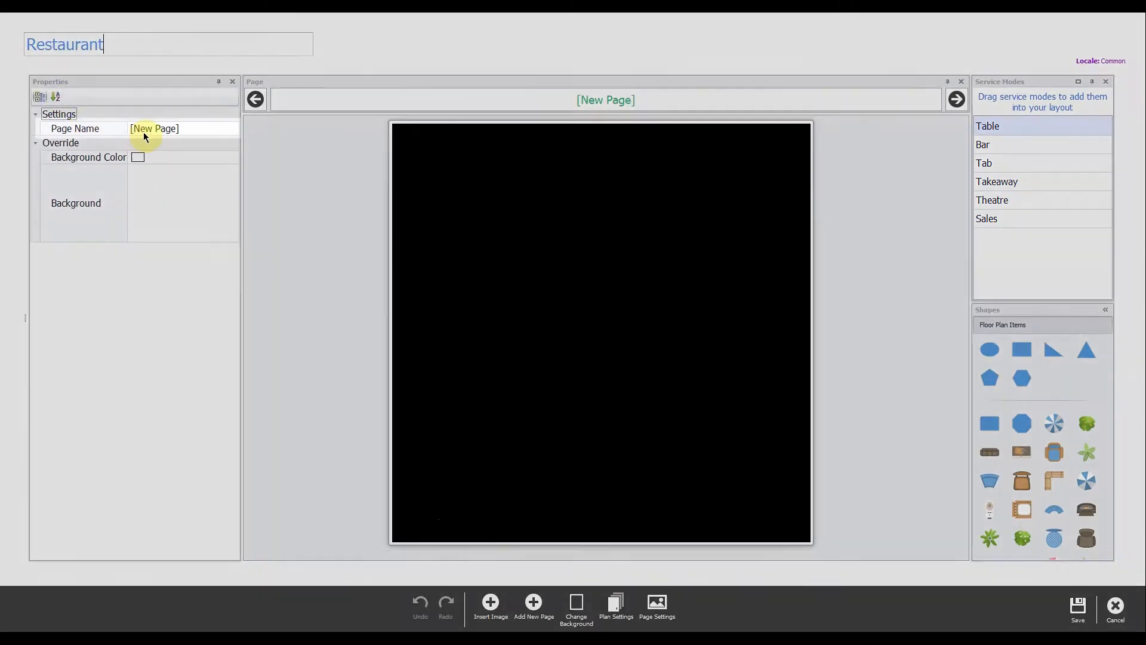
pyautogui.click(145, 129)
pyautogui.click(194, 128)
pyautogui.moveTo(195, 128); pyautogui.dragTo(54, 145)
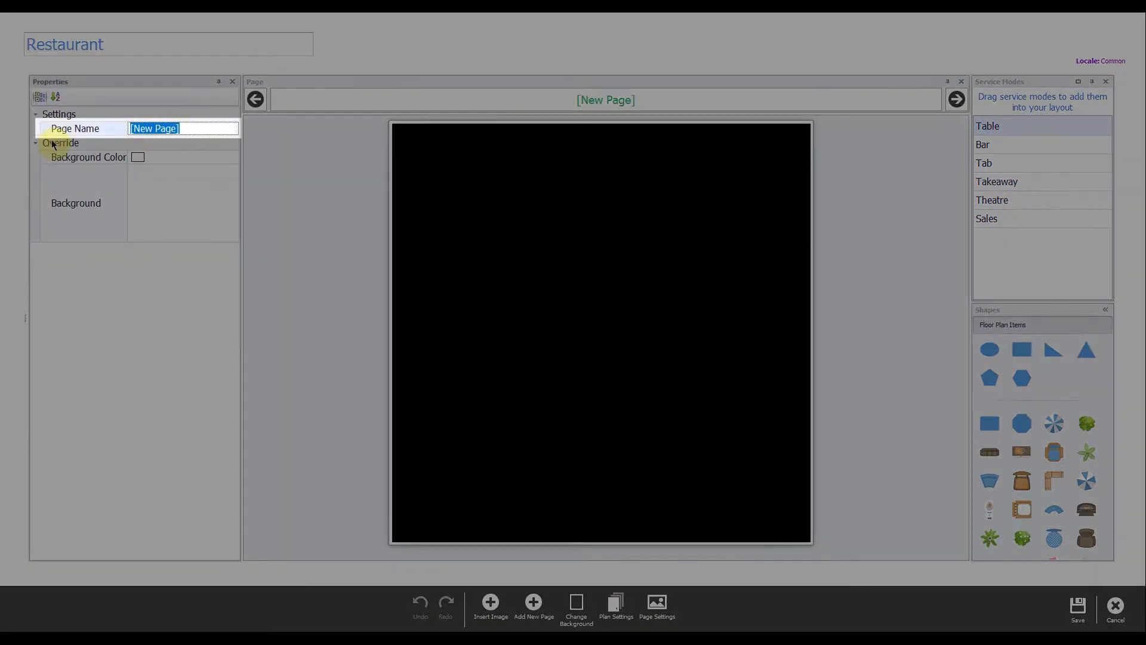
pyautogui.write('Main')
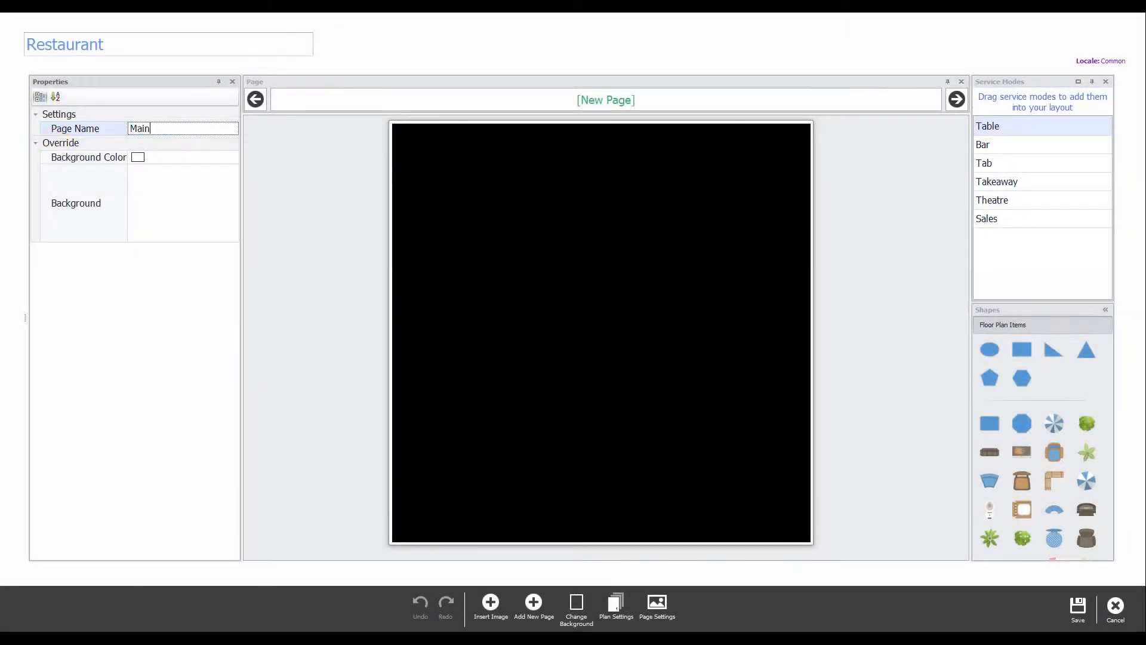
pyautogui.write(' Restaurant Area')
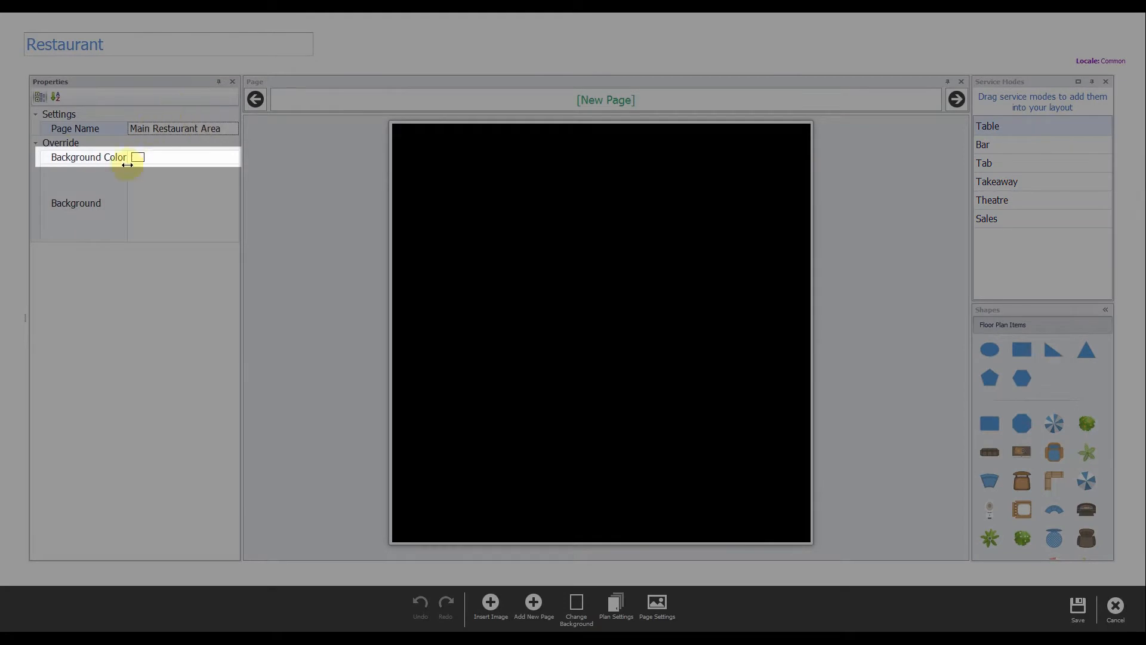
# - Set the page's background color to the orange theme color from the custom palette
pyautogui.click(138, 157)
pyautogui.click(173, 170)
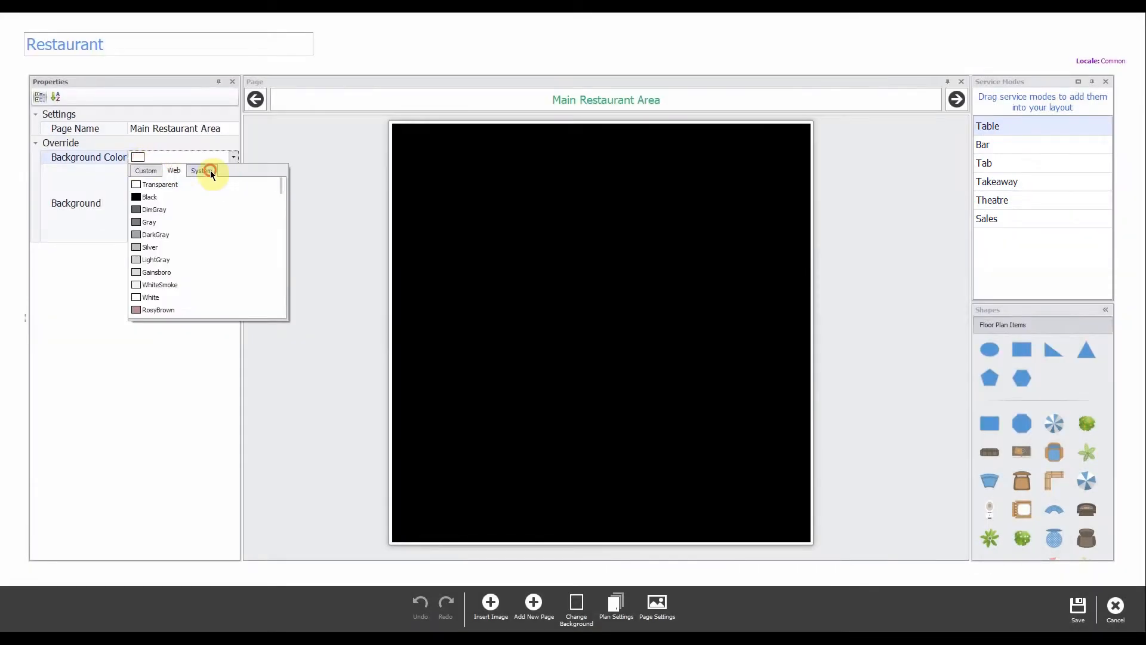
pyautogui.click(210, 171)
pyautogui.click(150, 172)
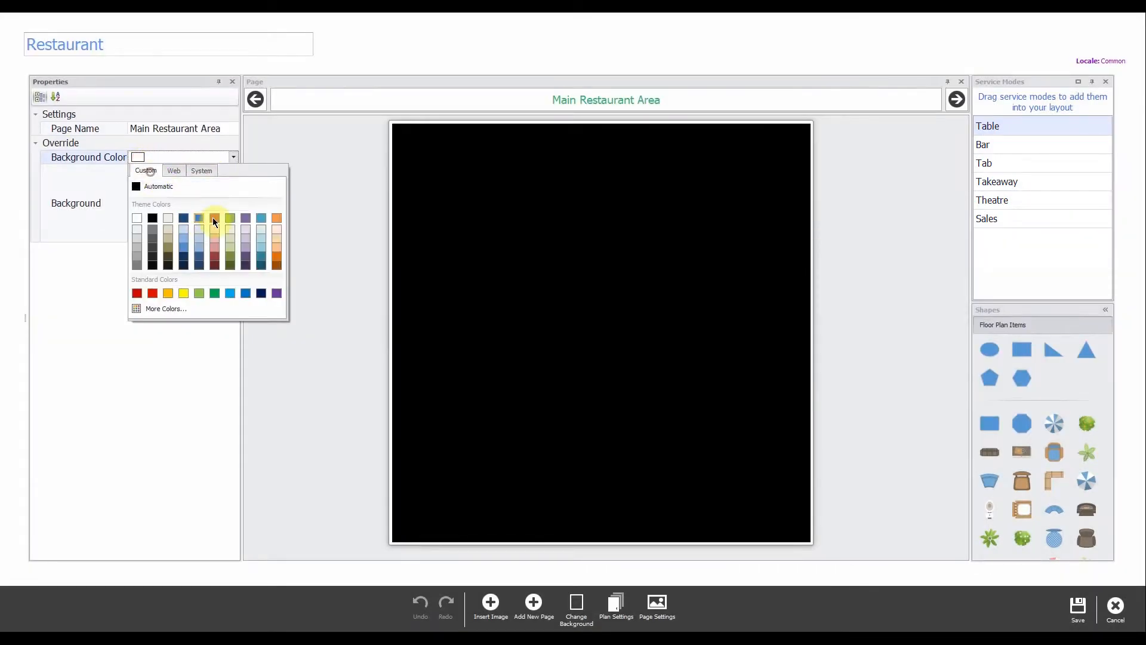
pyautogui.click(277, 217)
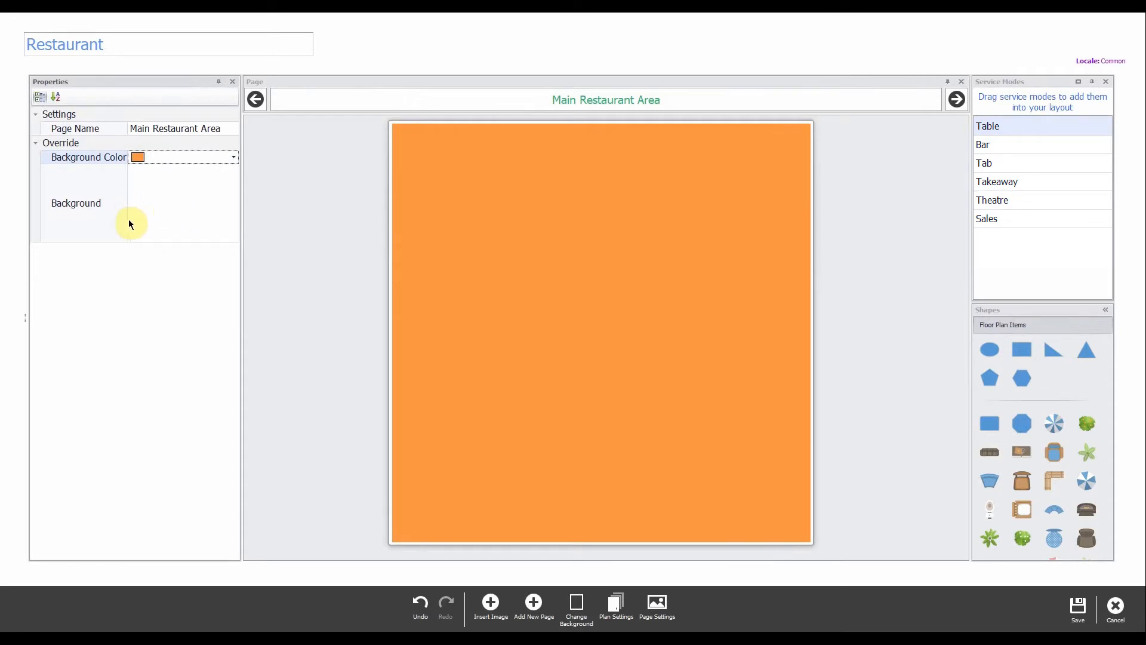
# - Create a background image named Restaurant from the restaurant layout picture, and set the page's background image to none
pyautogui.click(168, 203)
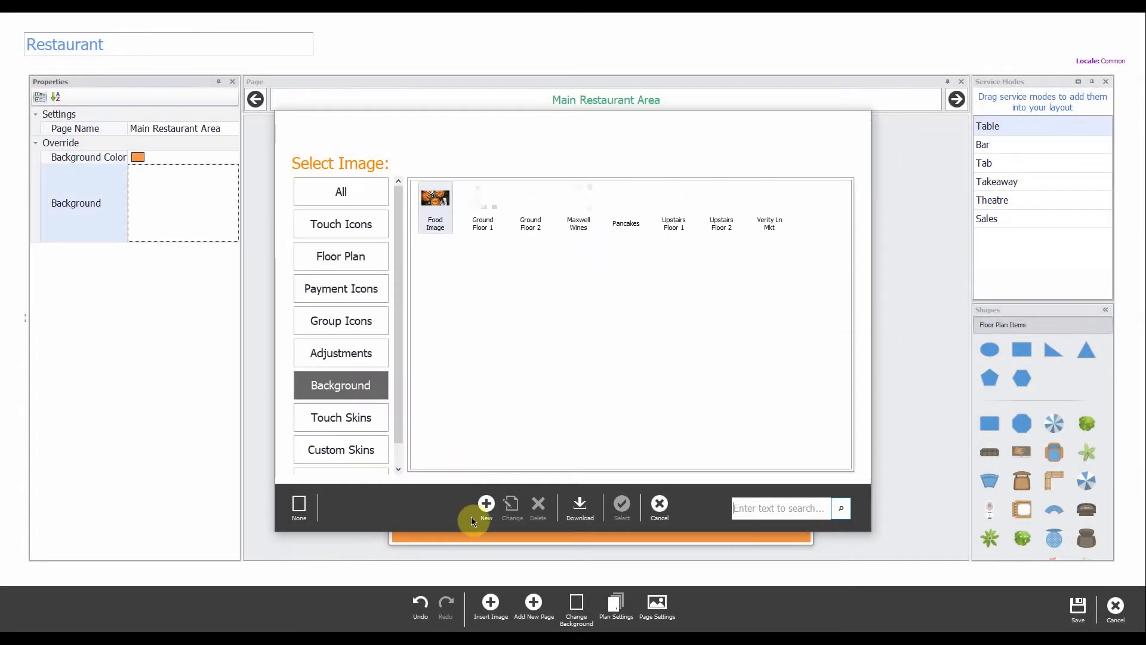
pyautogui.click(486, 505)
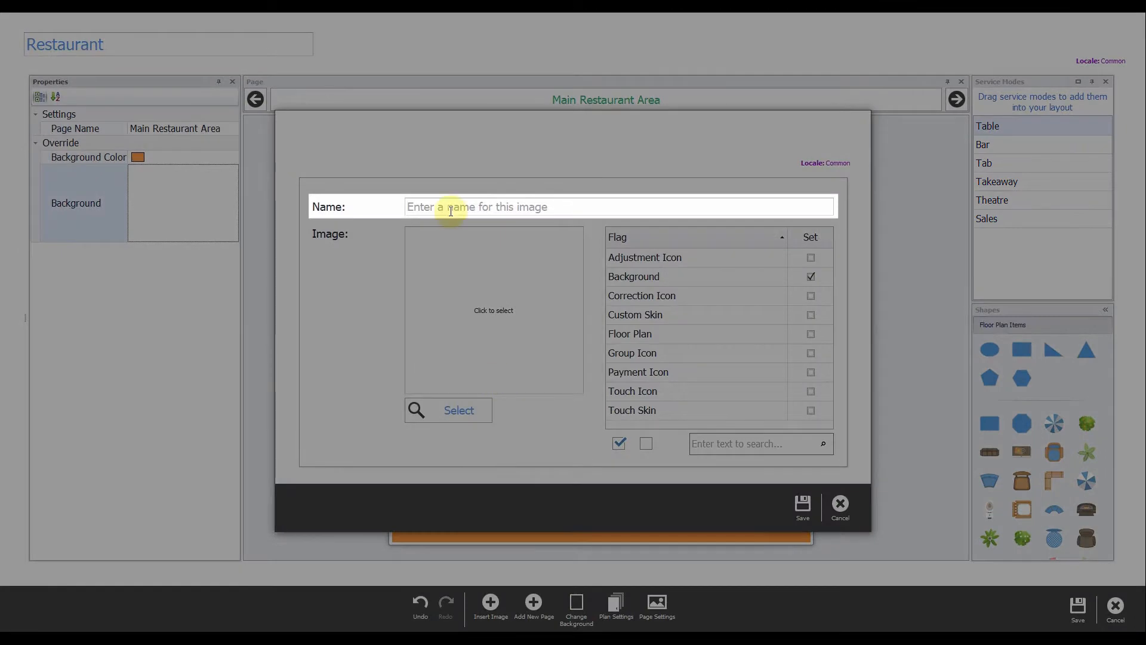
pyautogui.click(450, 211)
pyautogui.write('Restaurant')
pyautogui.click(442, 403)
pyautogui.click(442, 234)
pyautogui.click(744, 419)
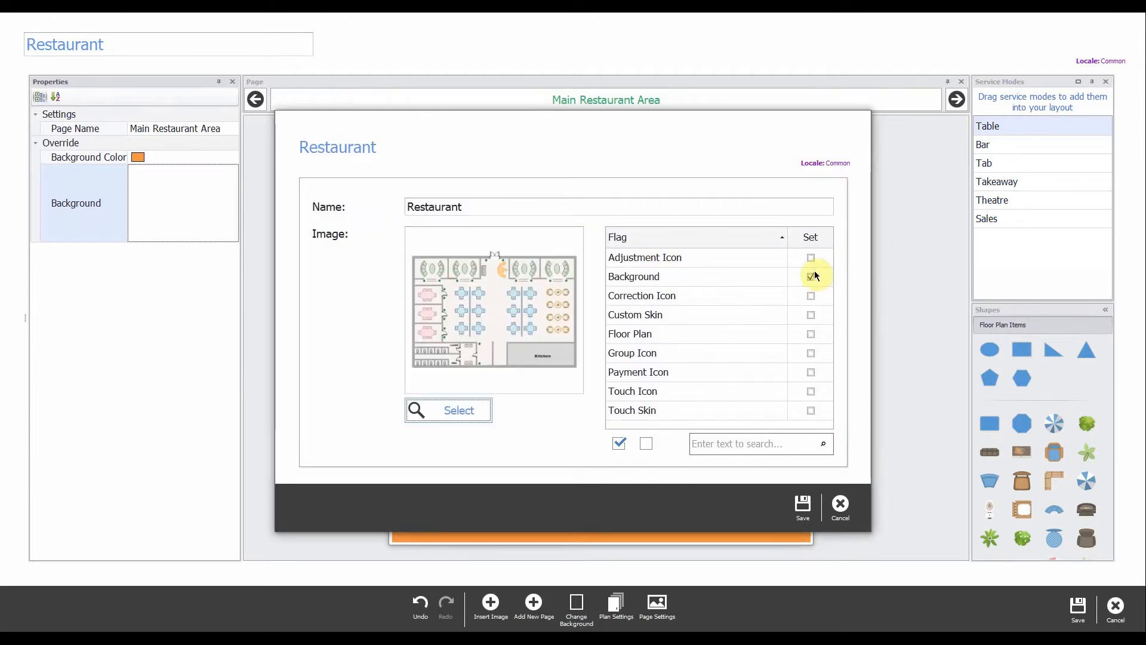
pyautogui.click(807, 512)
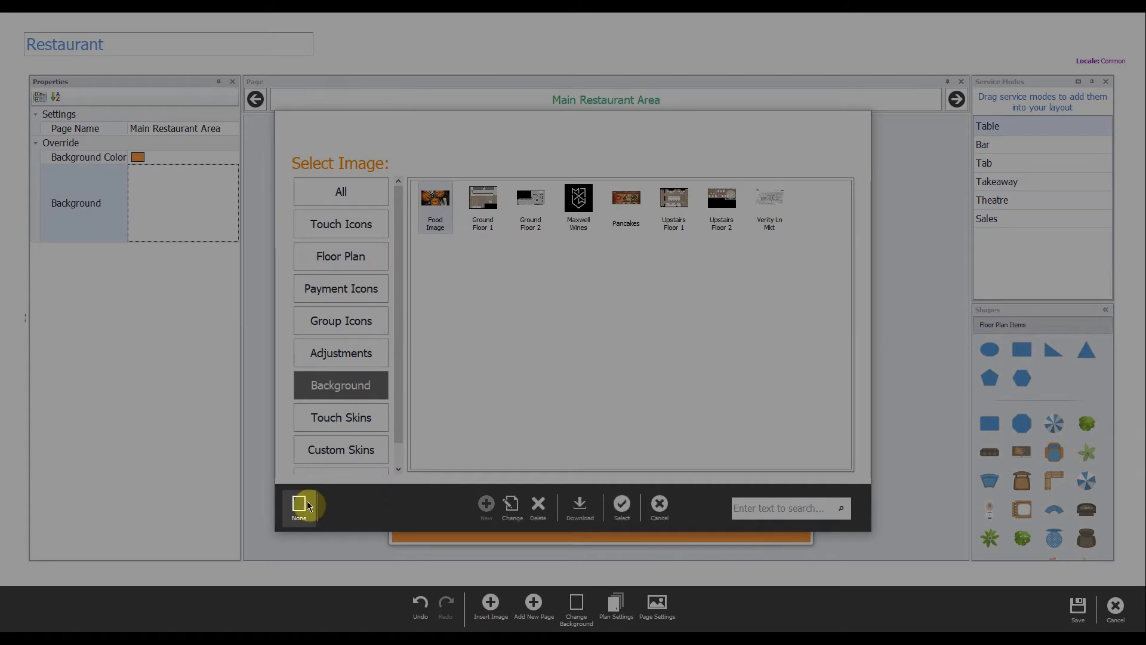
pyautogui.click(298, 504)
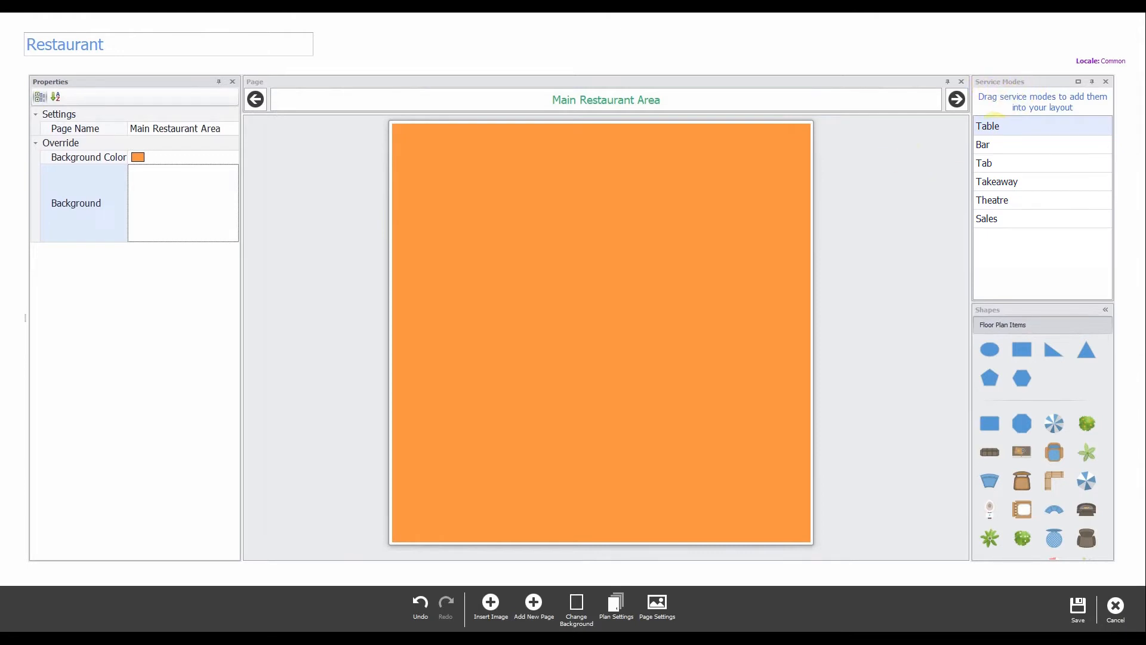
# - Insert tables 9 to 20 from the Table service mode onto the Main Restaurant Area page
pyautogui.moveTo(991, 126); pyautogui.dragTo(589, 252)
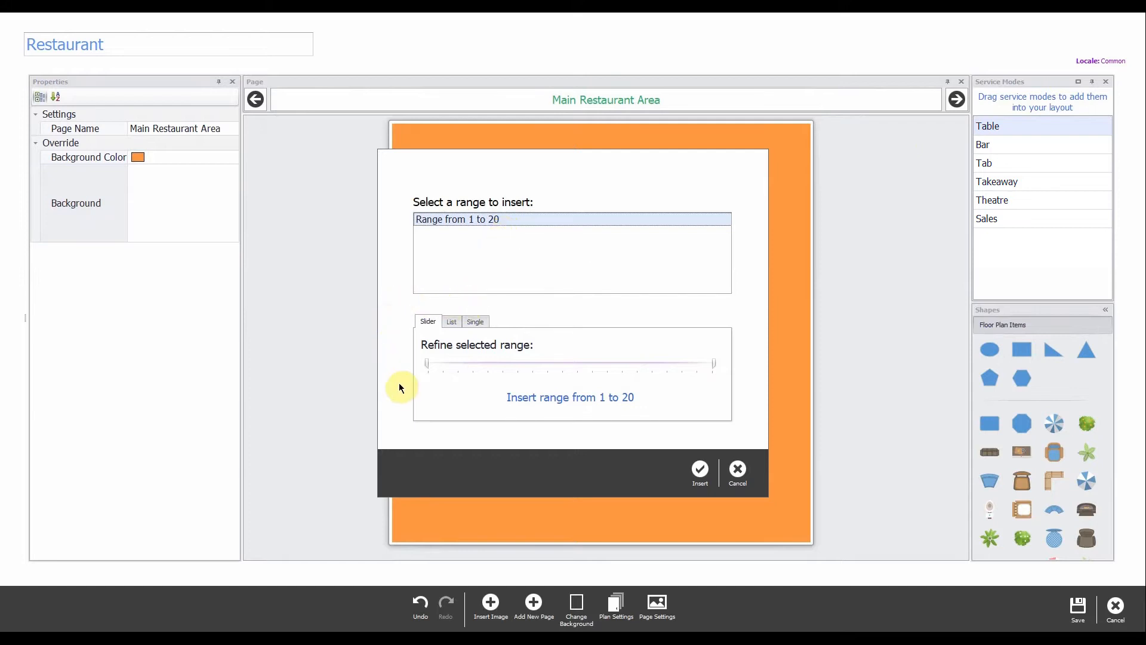
pyautogui.moveTo(429, 364); pyautogui.dragTo(403, 370)
pyautogui.click(451, 321)
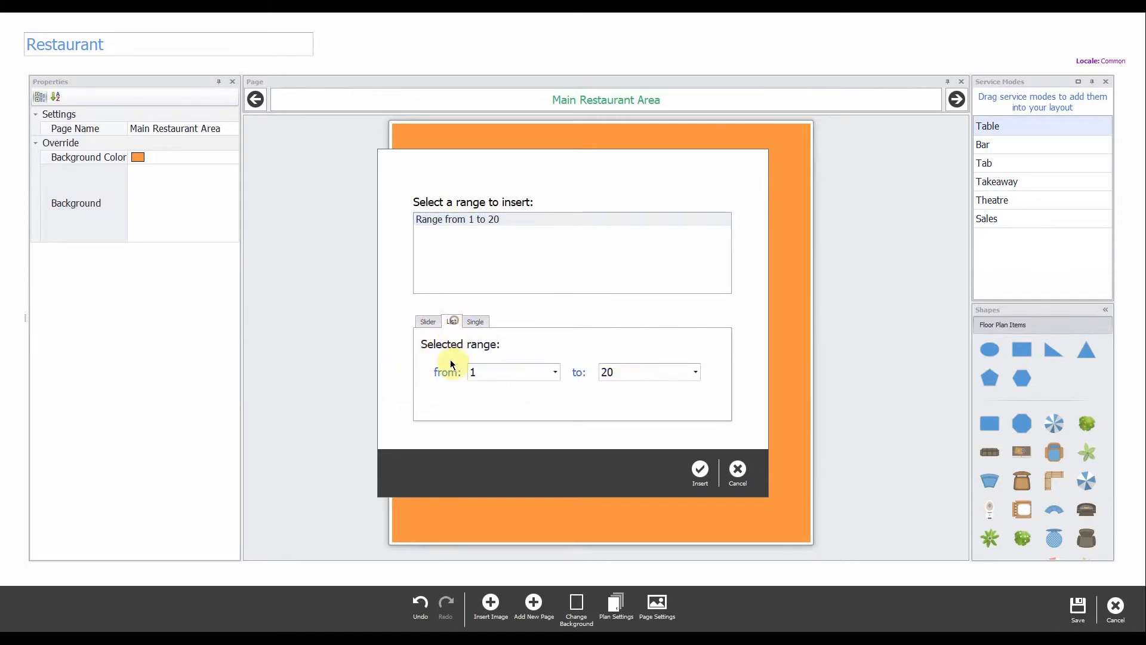
pyautogui.click(473, 321)
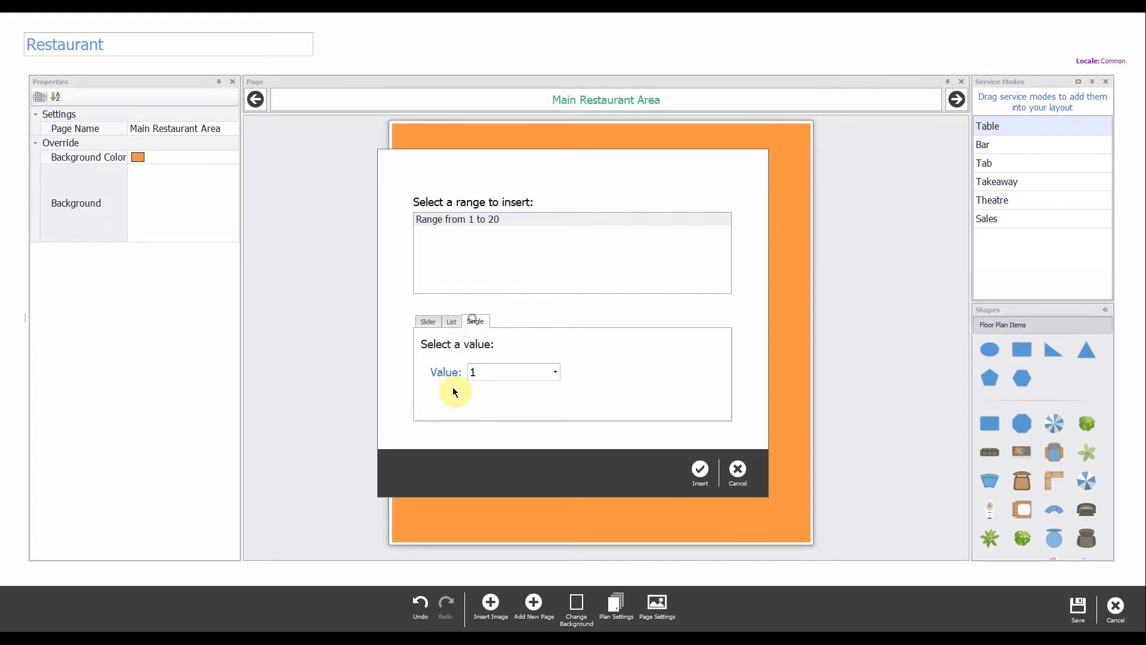
pyautogui.click(430, 322)
pyautogui.moveTo(427, 366); pyautogui.dragTo(544, 370)
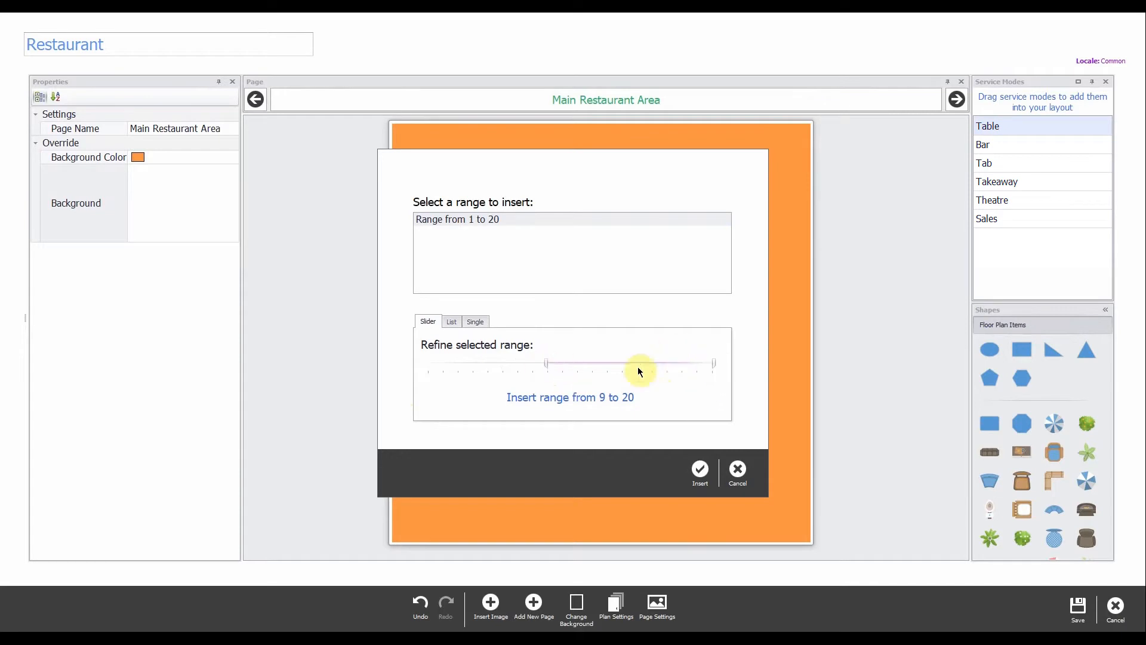
pyautogui.click(700, 471)
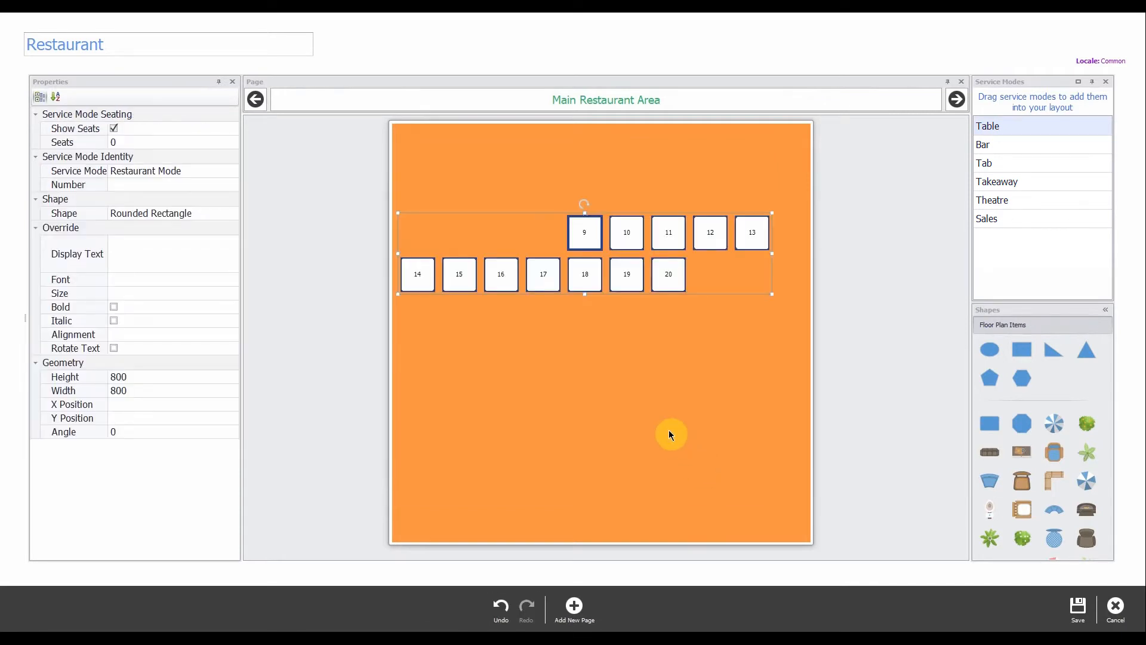
# - Shift the whole block of inserted tables slightly to the right and delete table 9
pyautogui.moveTo(582, 237)
pyautogui.mouseDown()
pyautogui.moveTo(627, 222)
pyautogui.moveTo(591, 237)
pyautogui.mouseUp()
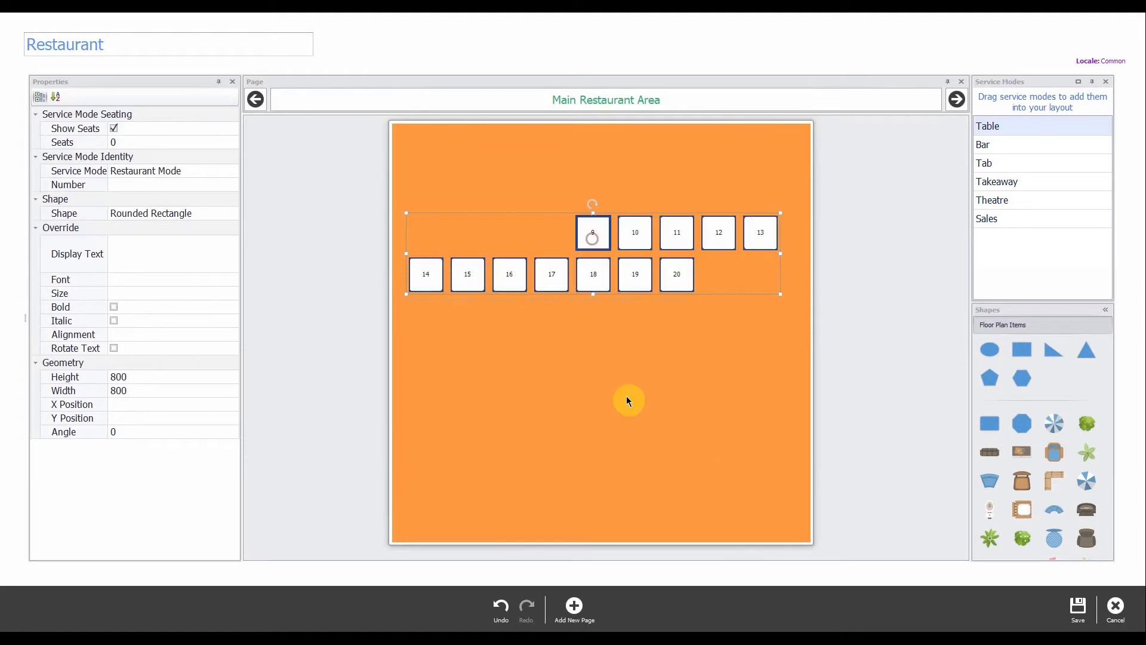
pyautogui.click(610, 338)
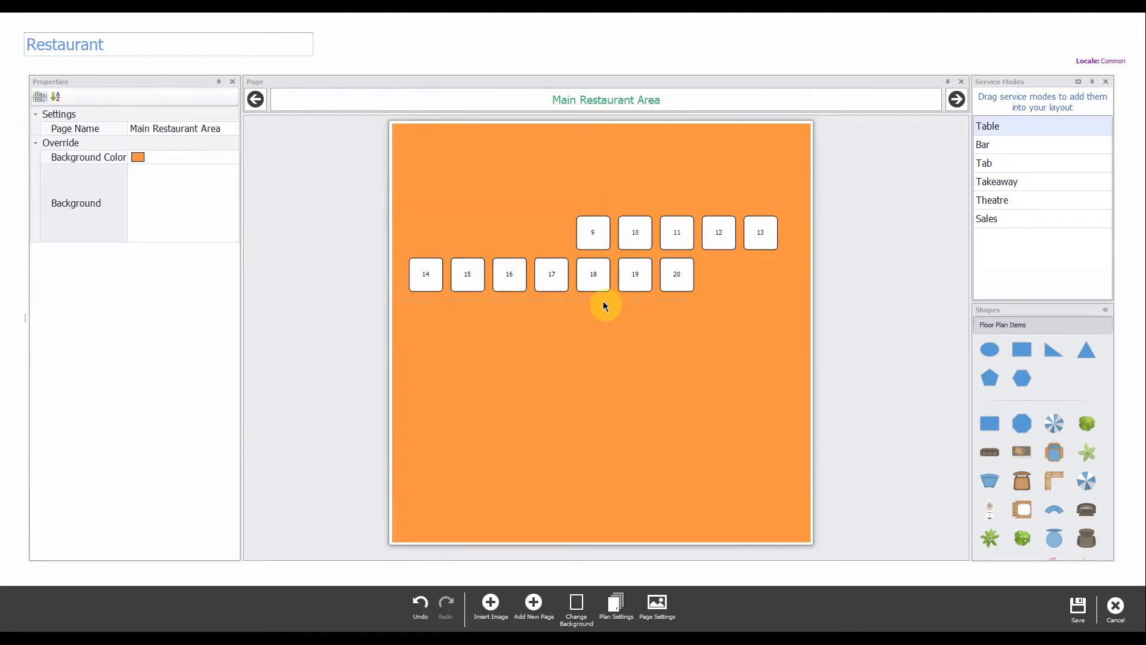
pyautogui.click(594, 237)
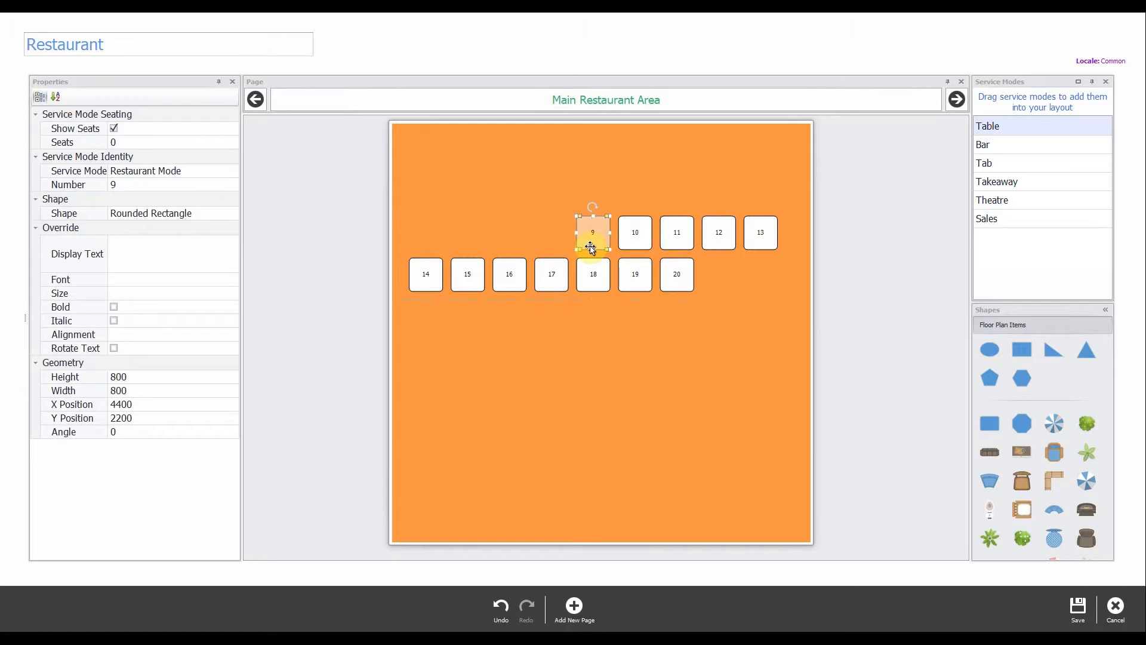
pyautogui.press('Delete')
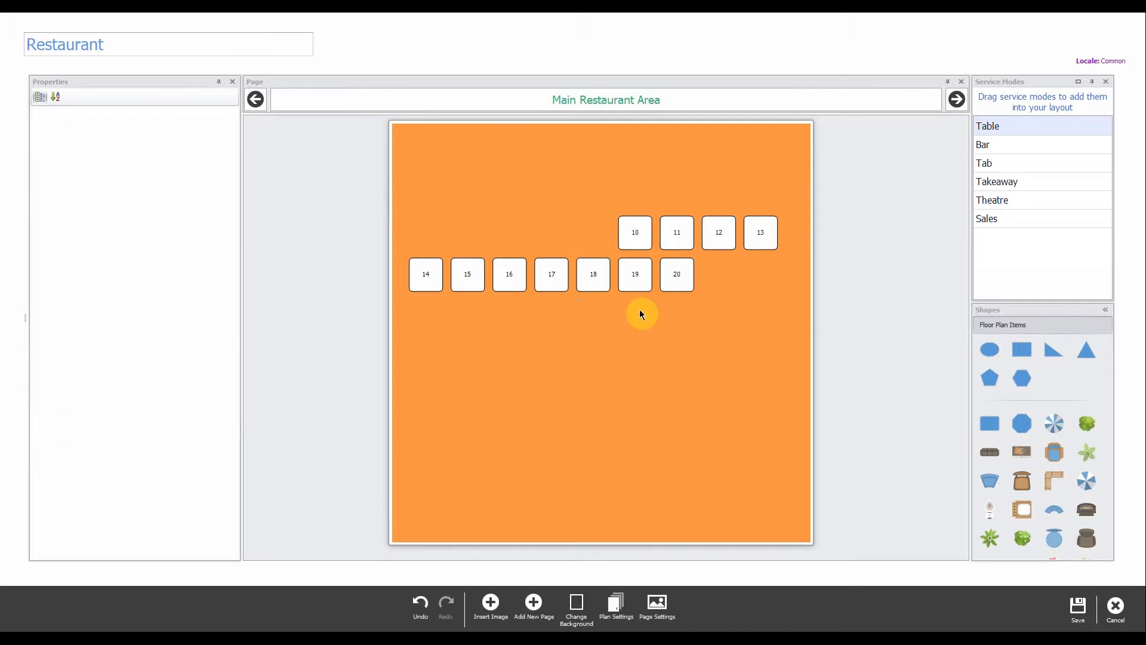
# - Move tables 10, 11, 12 and 13 into a row near the upper edge of the page
pyautogui.moveTo(633, 230); pyautogui.dragTo(434, 166)
pyautogui.moveTo(674, 233); pyautogui.dragTo(482, 166)
pyautogui.moveTo(719, 232); pyautogui.dragTo(543, 165)
pyautogui.click(622, 413)
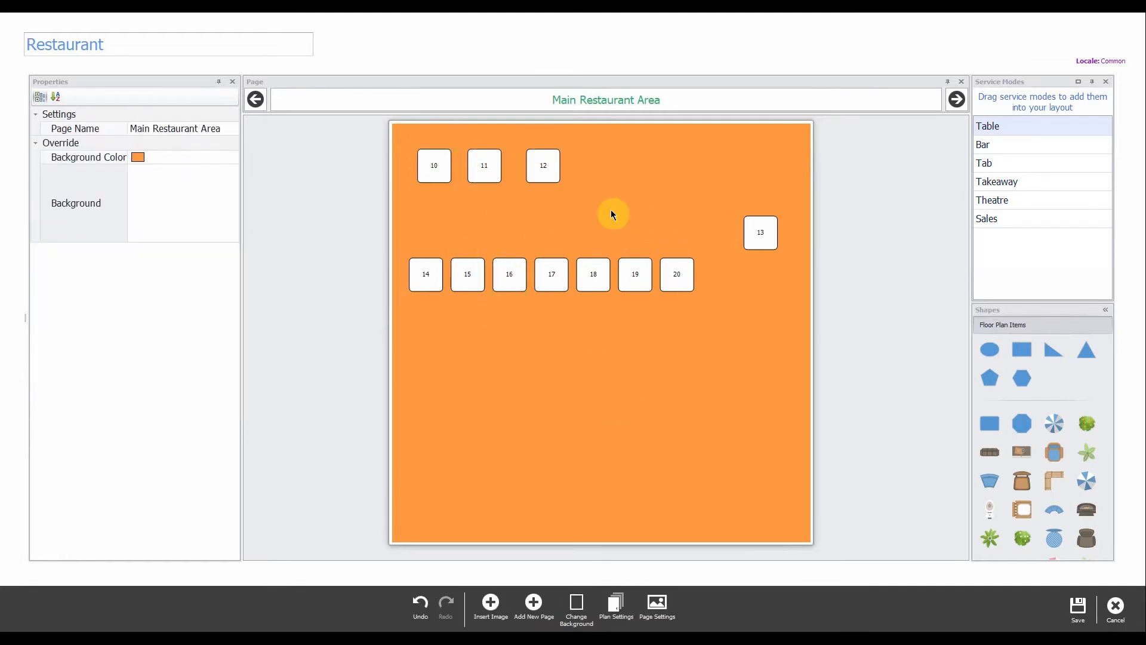
pyautogui.moveTo(761, 230); pyautogui.dragTo(593, 165)
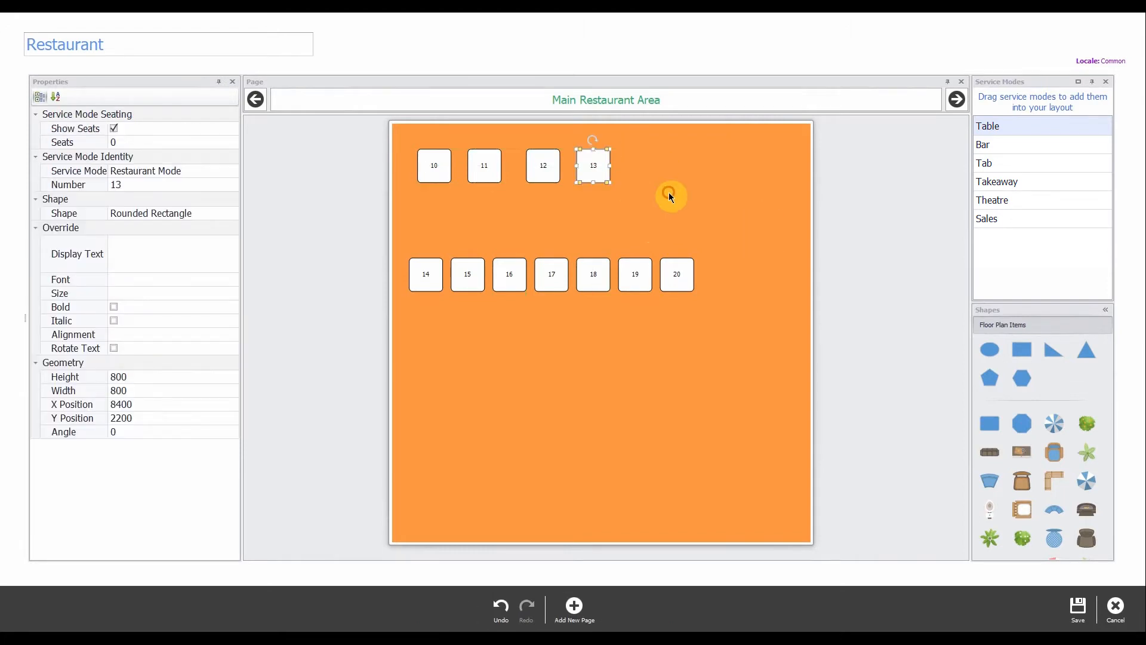
pyautogui.click(669, 194)
# - Examine table 13's seats, number, shape and display text properties
pyautogui.click(593, 163)
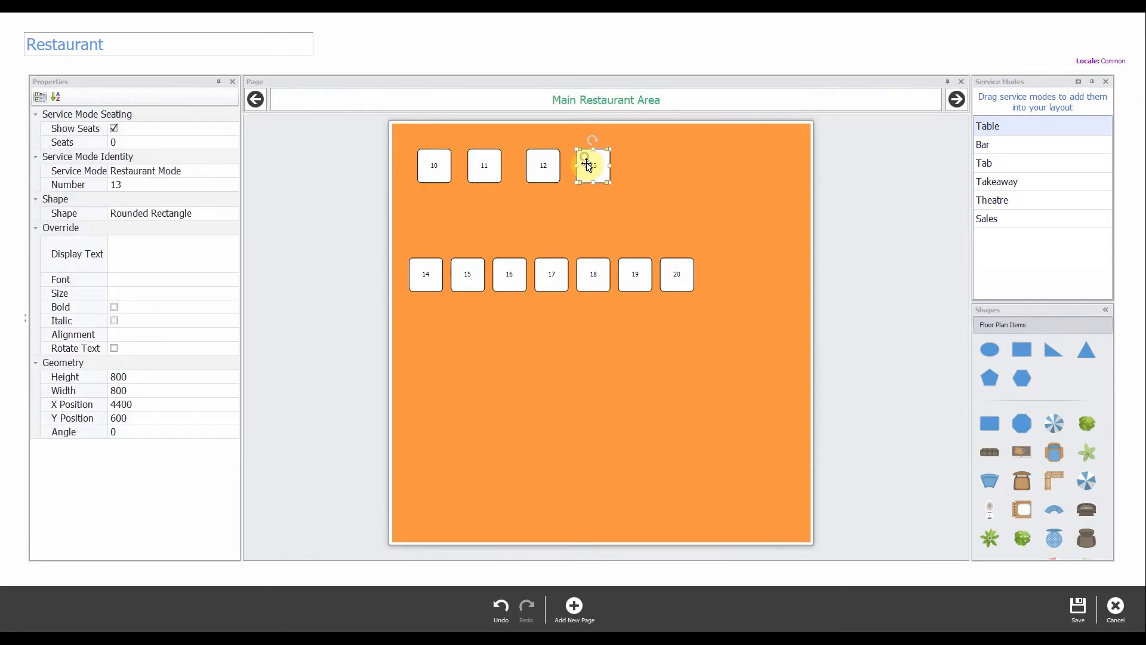
pyautogui.click(656, 187)
pyautogui.click(591, 165)
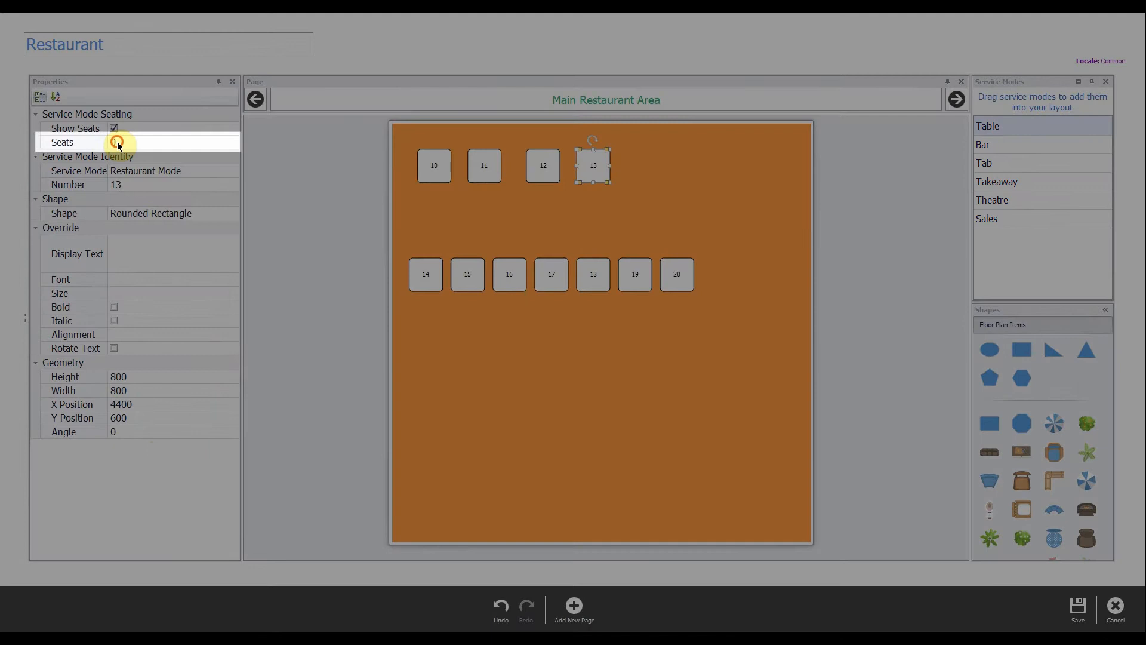
pyautogui.click(115, 142)
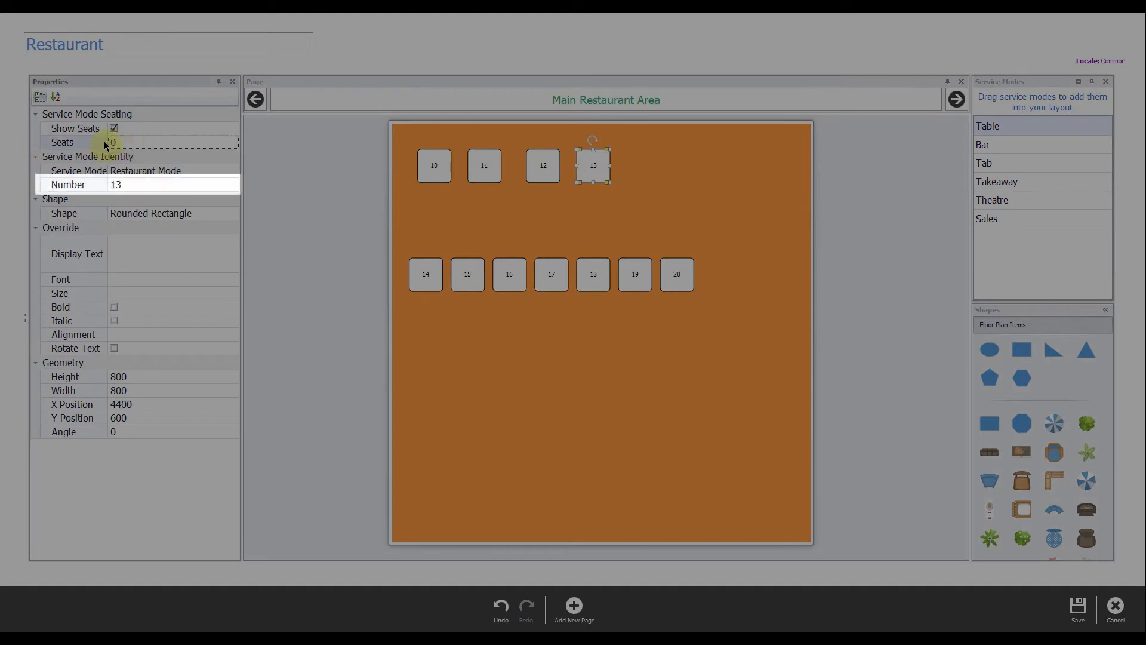
pyautogui.click(70, 185)
pyautogui.click(64, 217)
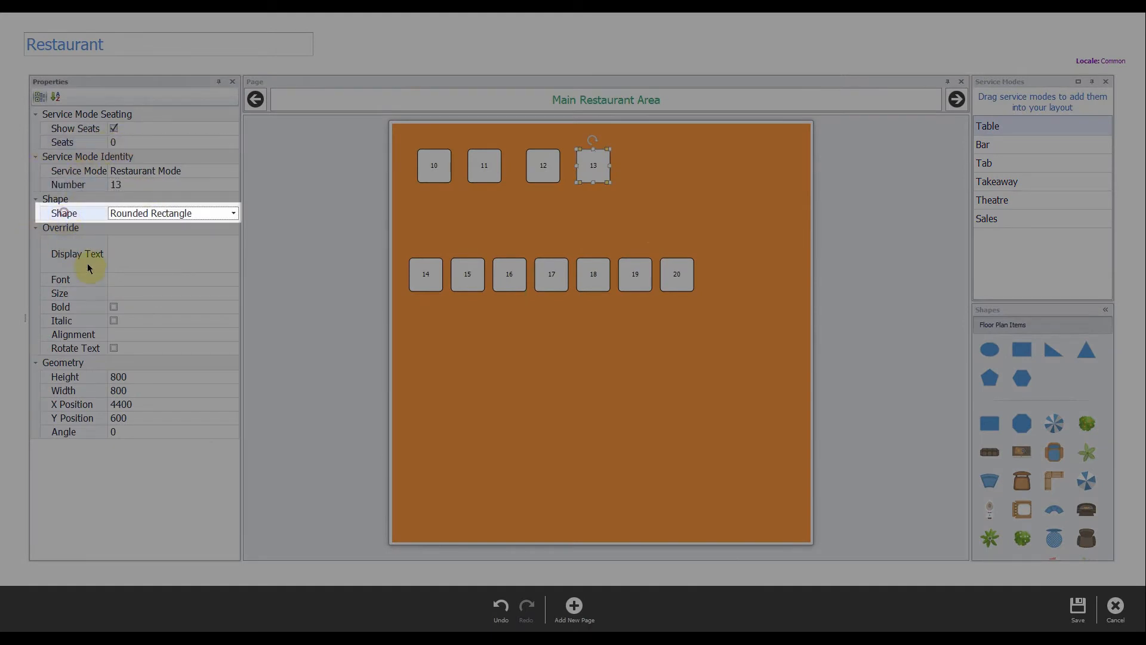
pyautogui.click(89, 261)
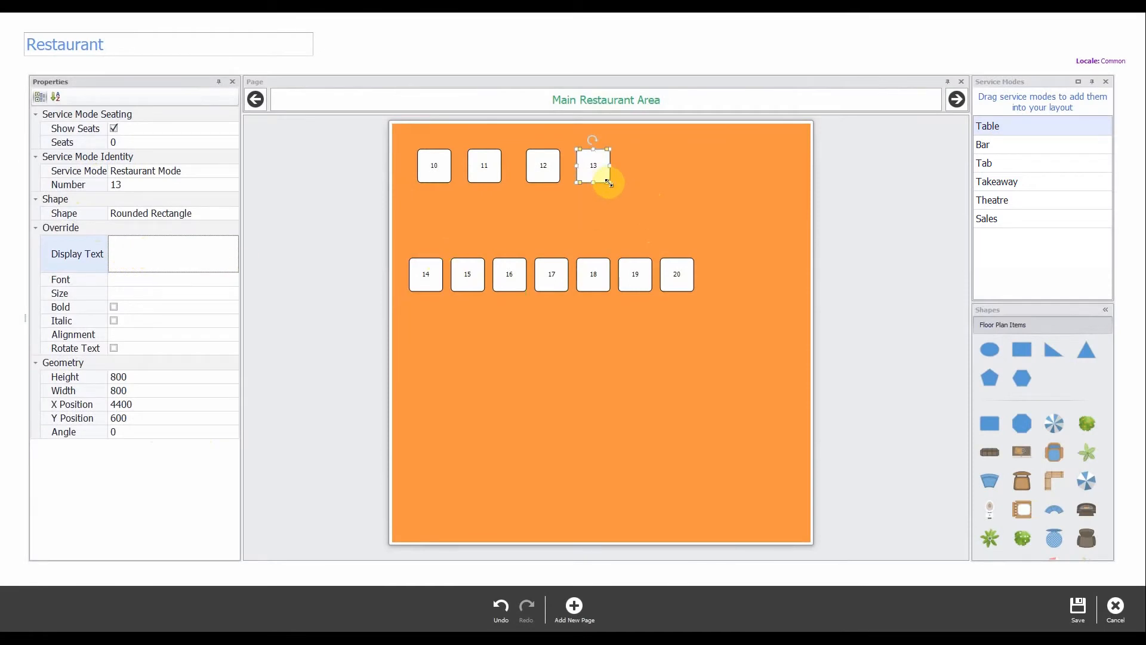
# - Enlarge table 13 to about 1200 high and 4800 wide, and set its seats to 12
pyautogui.moveTo(609, 182); pyautogui.dragTo(623, 201)
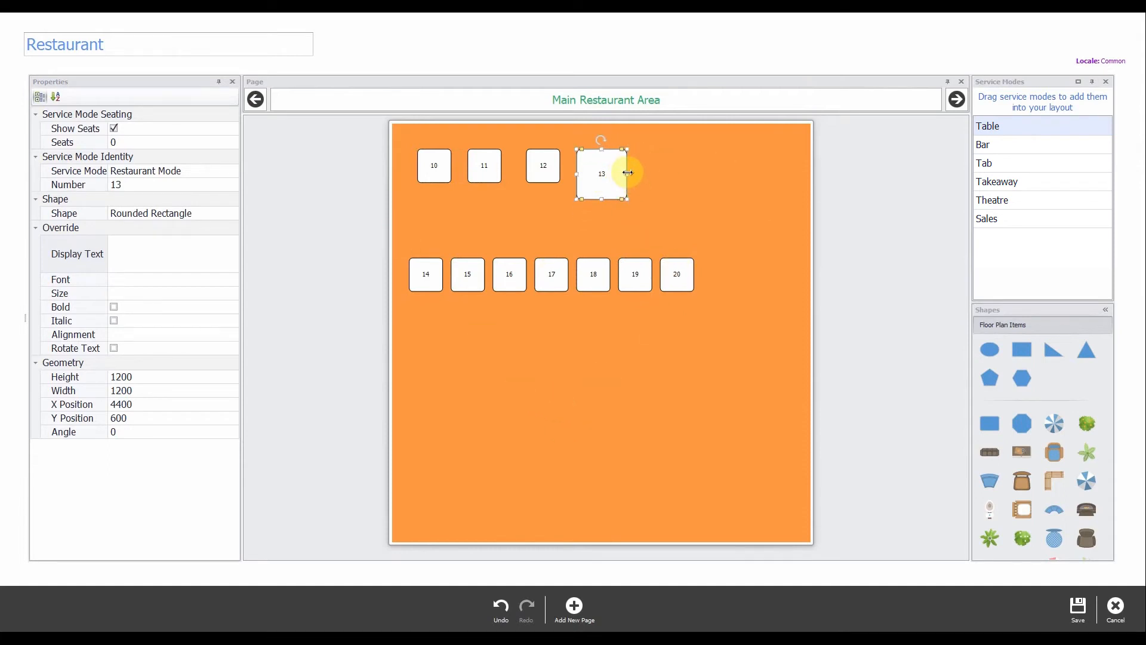
pyautogui.moveTo(627, 172); pyautogui.dragTo(777, 175)
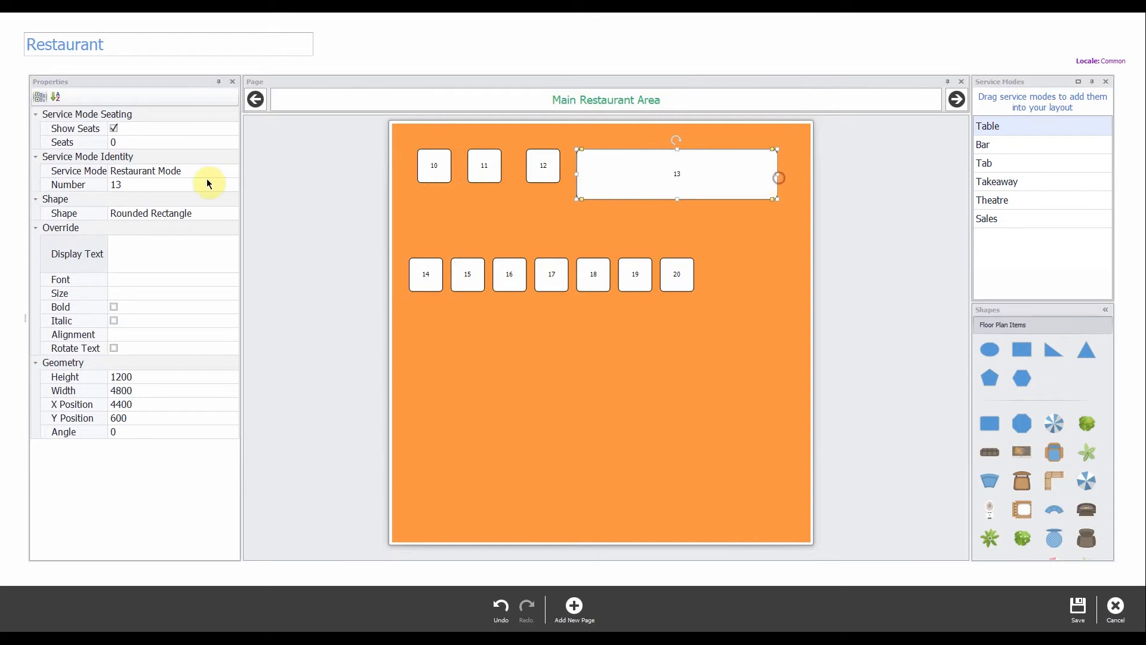
pyautogui.click(128, 142)
pyautogui.write('12')
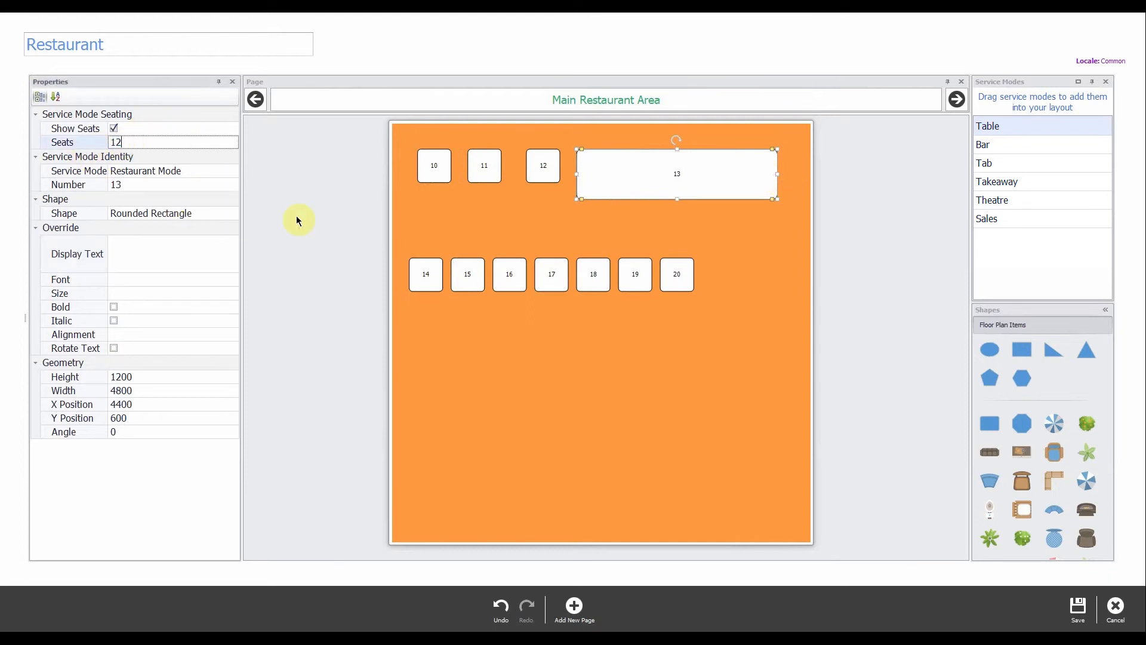
pyautogui.click(350, 207)
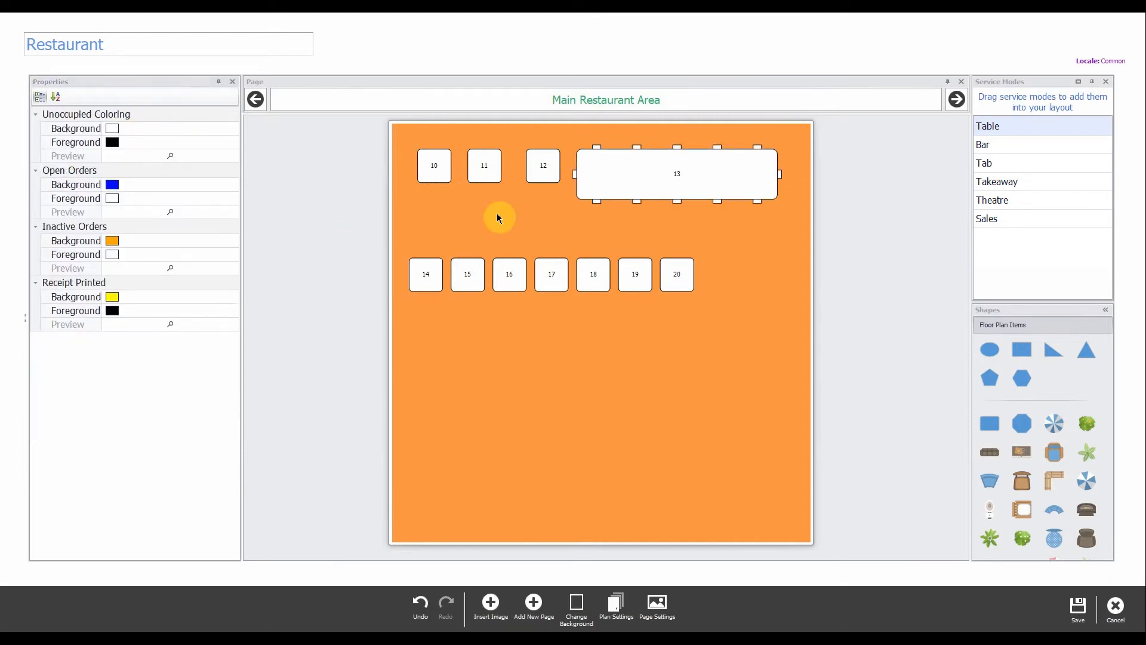
# - Set the height of table 13 to 1500
pyautogui.click(632, 182)
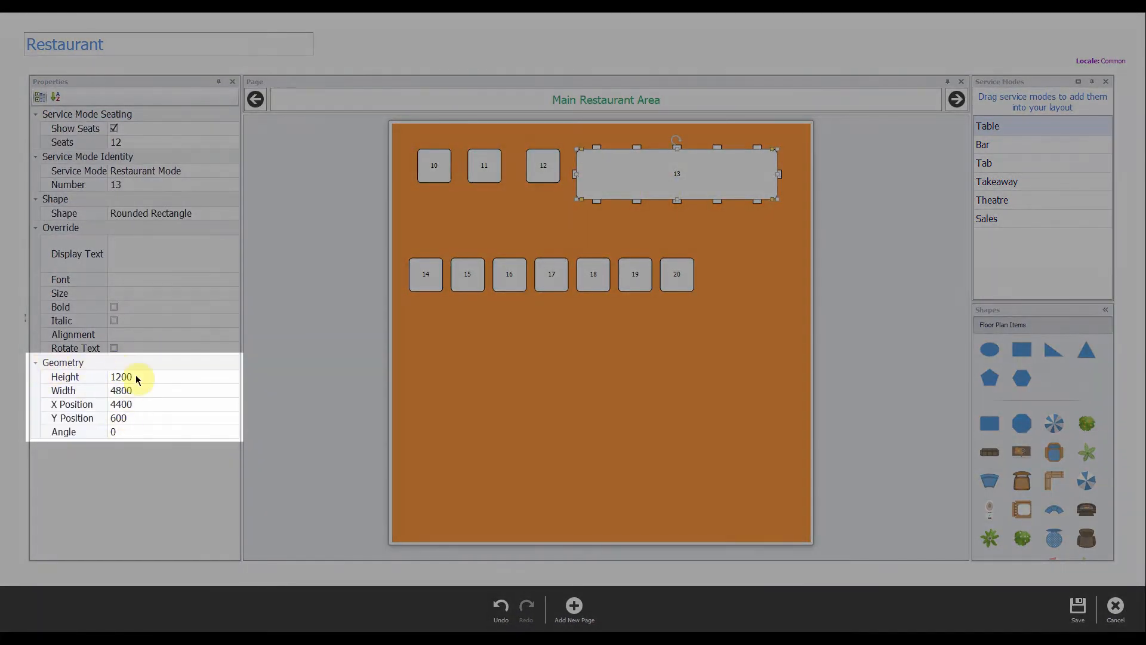
pyautogui.click(136, 378)
pyautogui.doubleClick(139, 376)
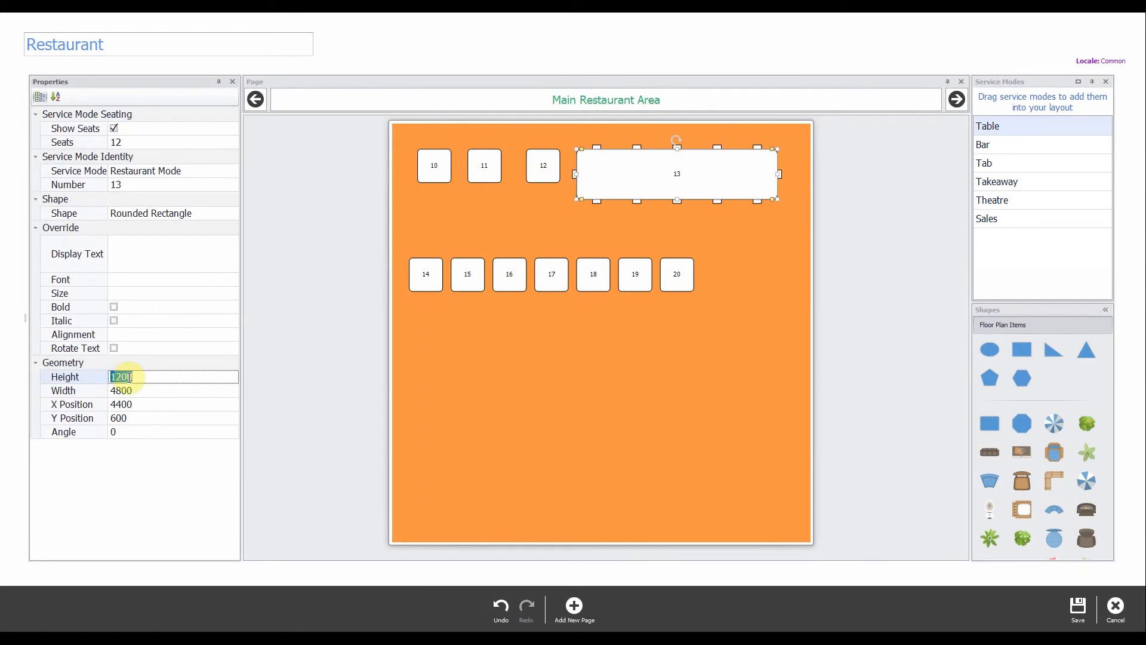
pyautogui.write('1500')
pyautogui.press('Return')
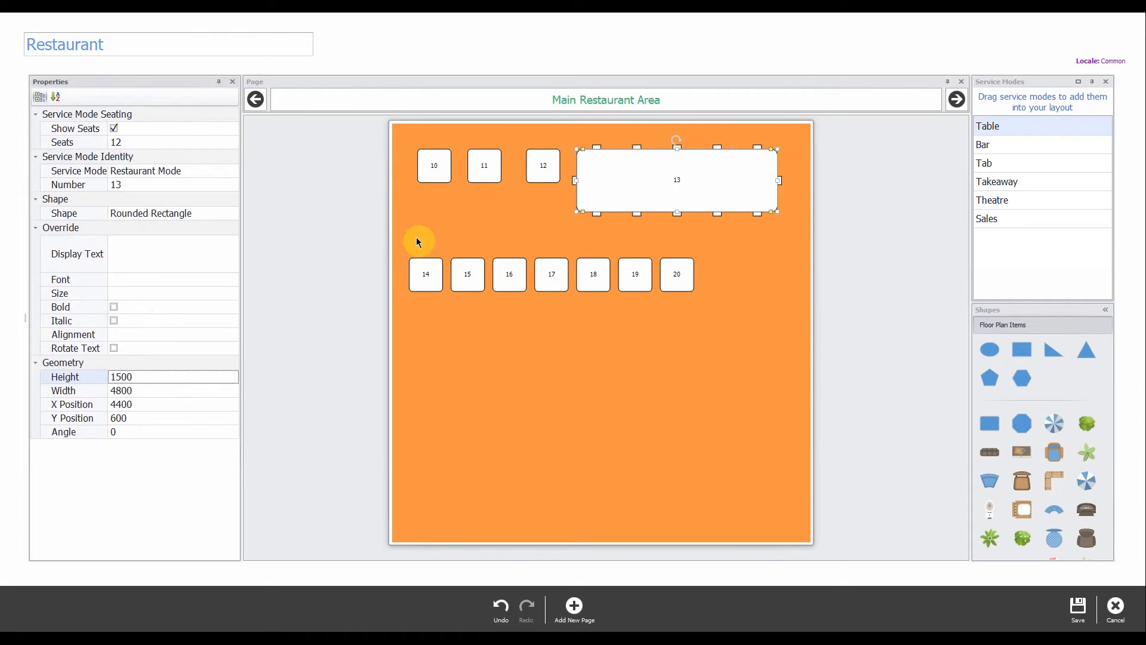
# - Add an ellipse shape, 1500 high and 2000 wide, near the page's lower-right corner
pyautogui.click(725, 333)
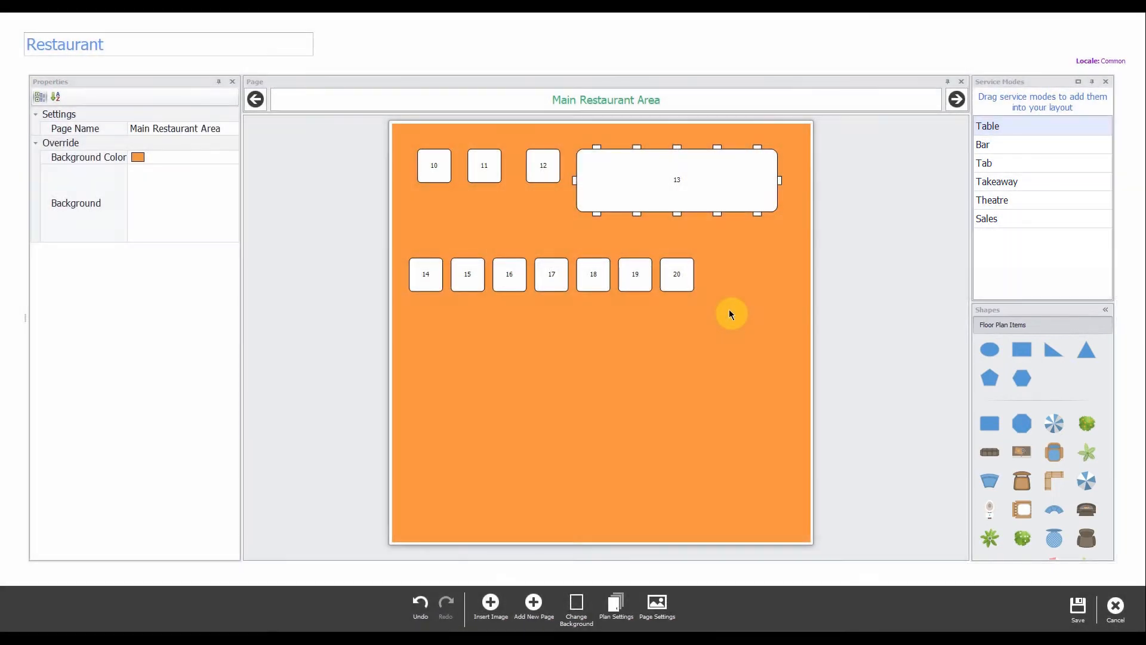
pyautogui.moveTo(989, 350); pyautogui.dragTo(691, 451)
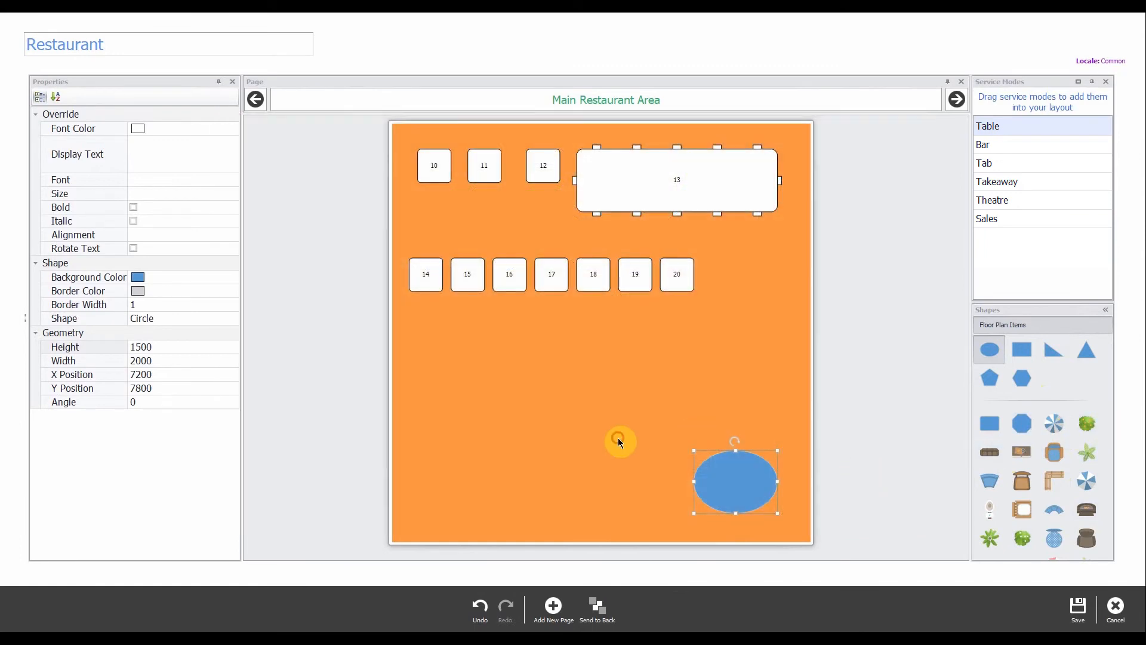
pyautogui.click(619, 441)
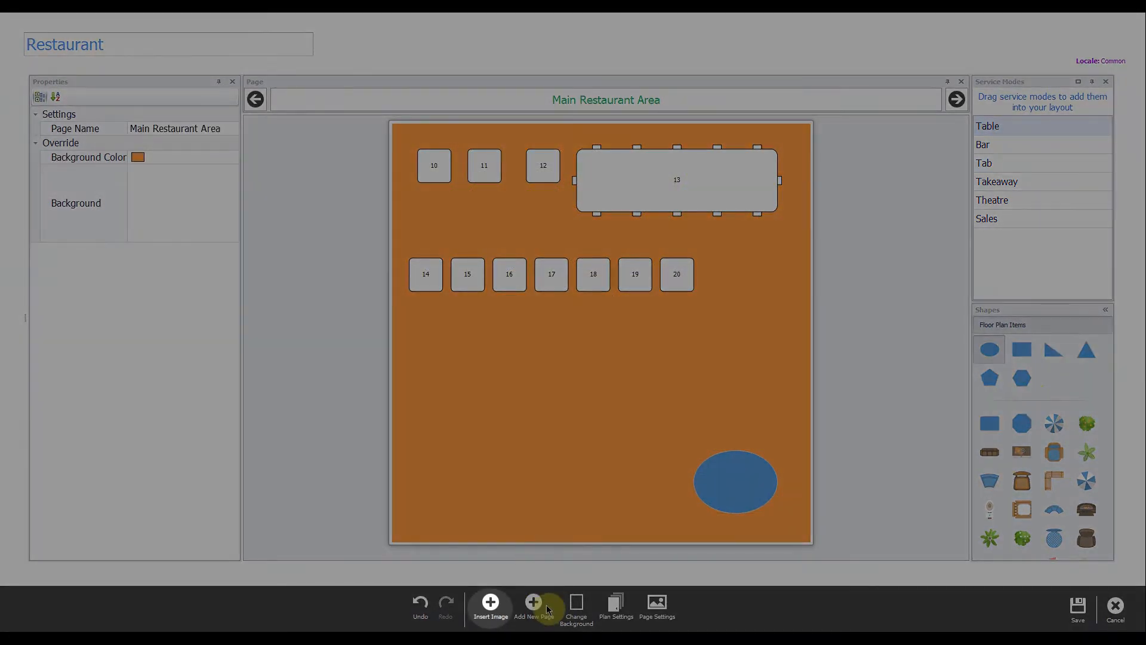
# - Insert the first kitchen bench image from the Floor Plan images and enlarge it to about half the page's width below the tables
pyautogui.click(493, 604)
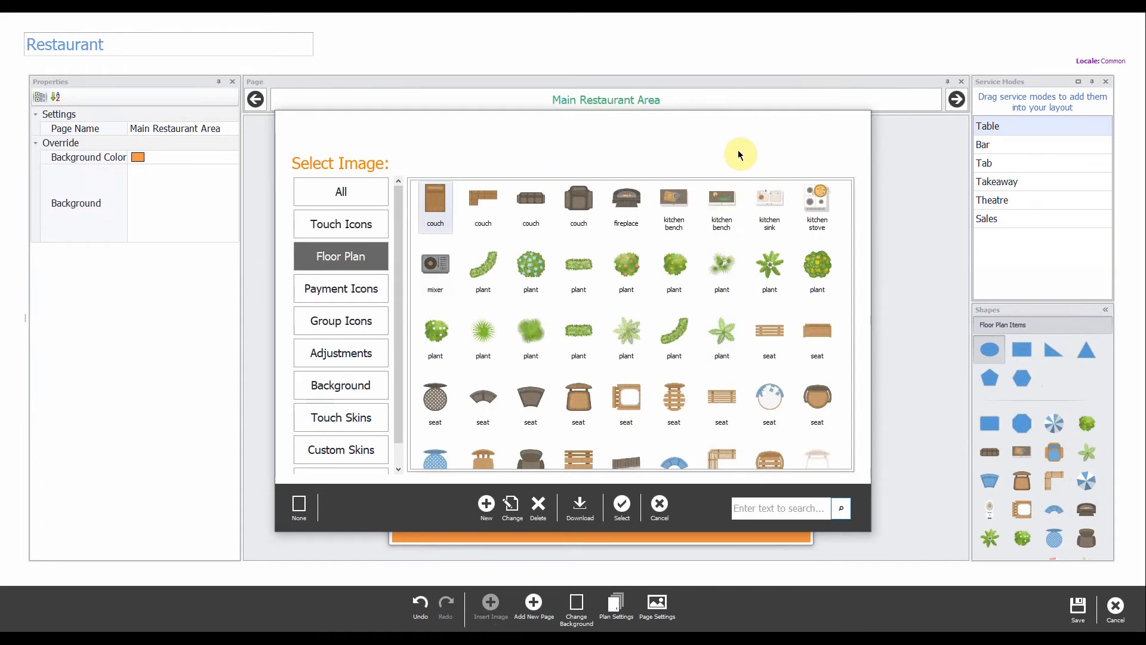
pyautogui.scroll(-3, 821, 370)
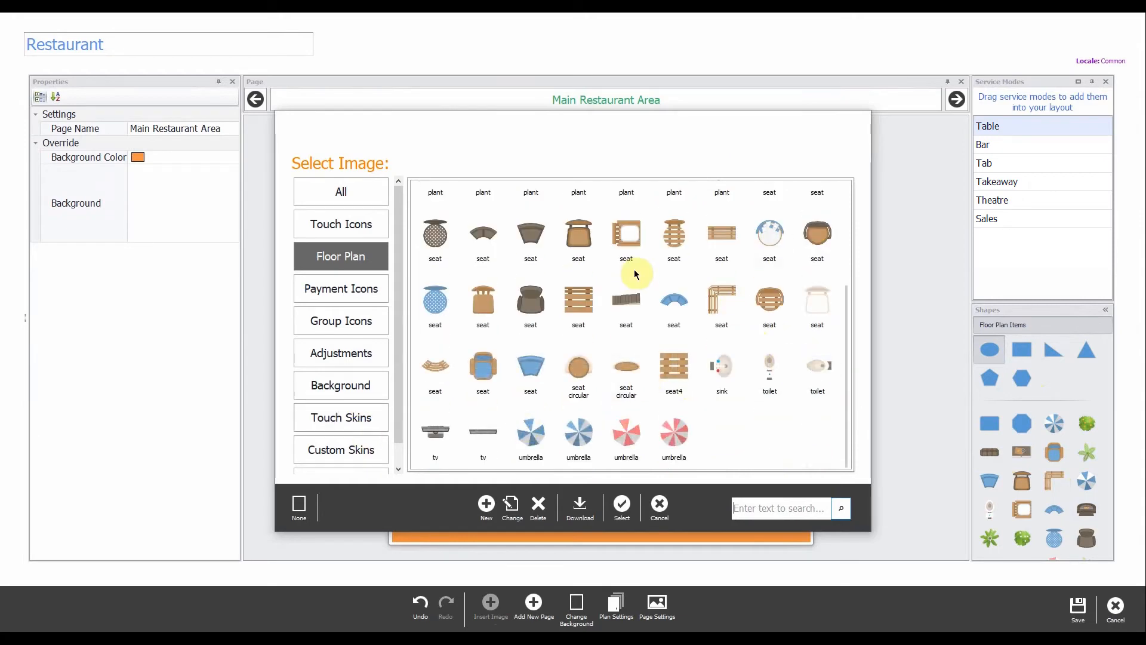
pyautogui.scroll(3, 770, 367)
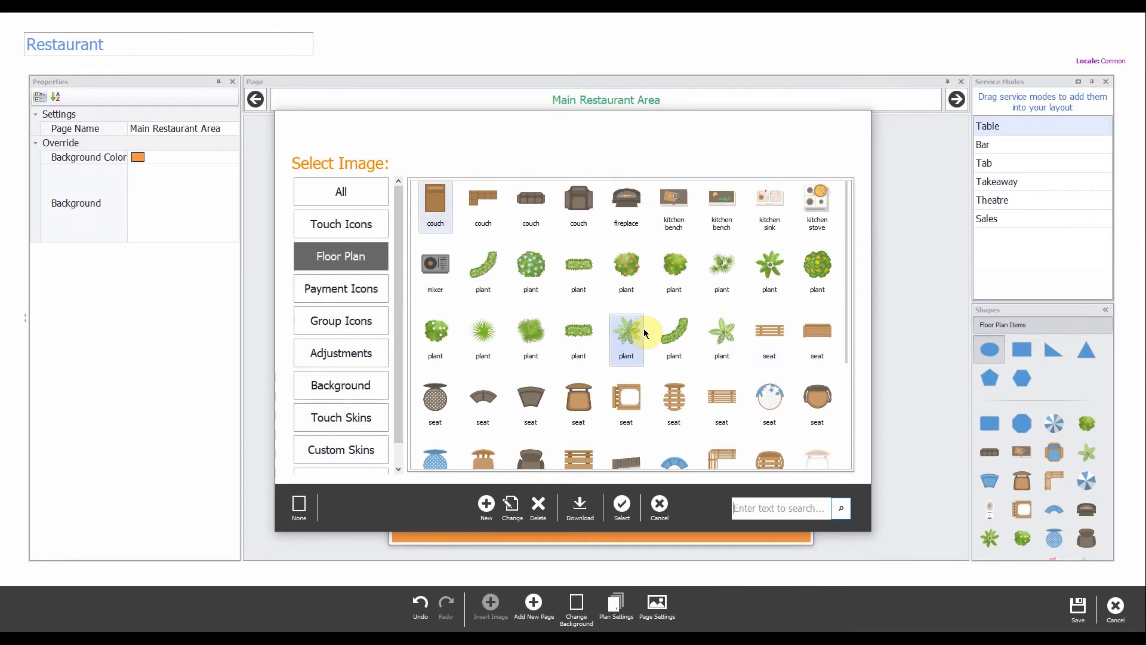
pyautogui.click(674, 203)
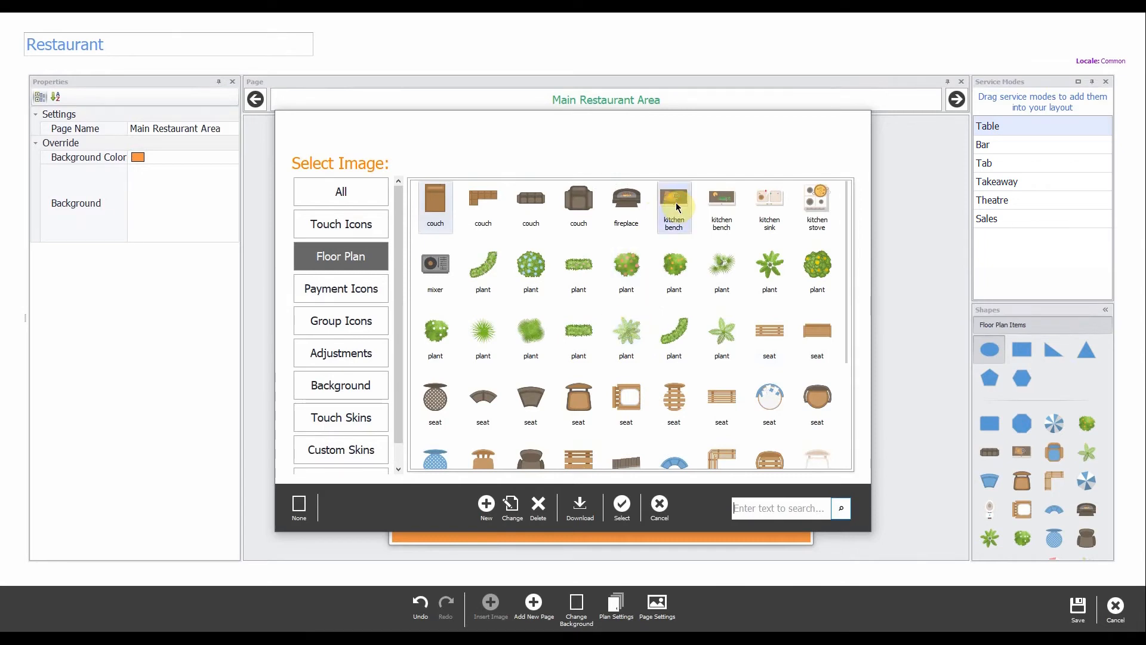
pyautogui.click(622, 506)
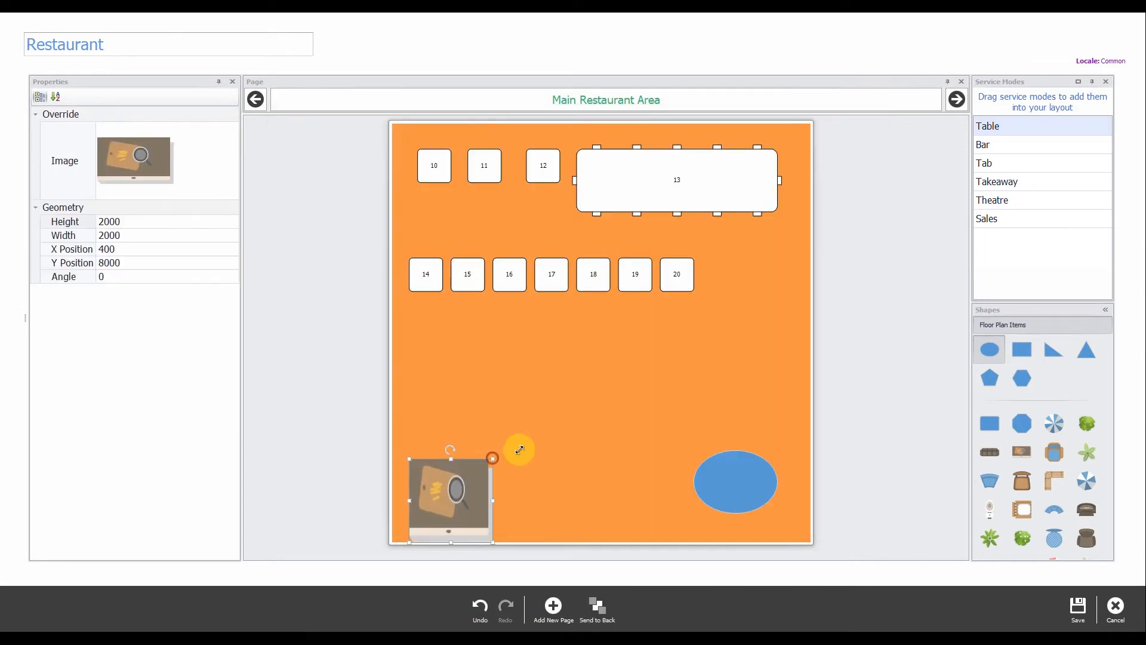
pyautogui.moveTo(492, 459); pyautogui.dragTo(614, 392)
pyautogui.click(663, 475)
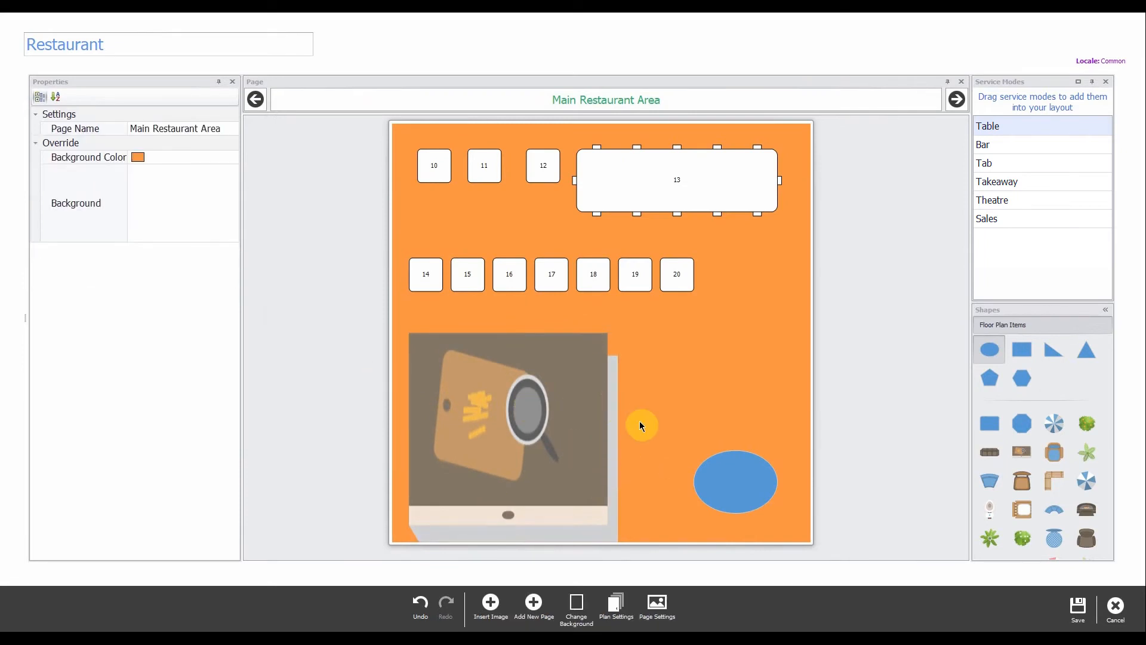
# - Display the plan-wide order colouring settings and save the Restaurant floor plan
pyautogui.click(455, 219)
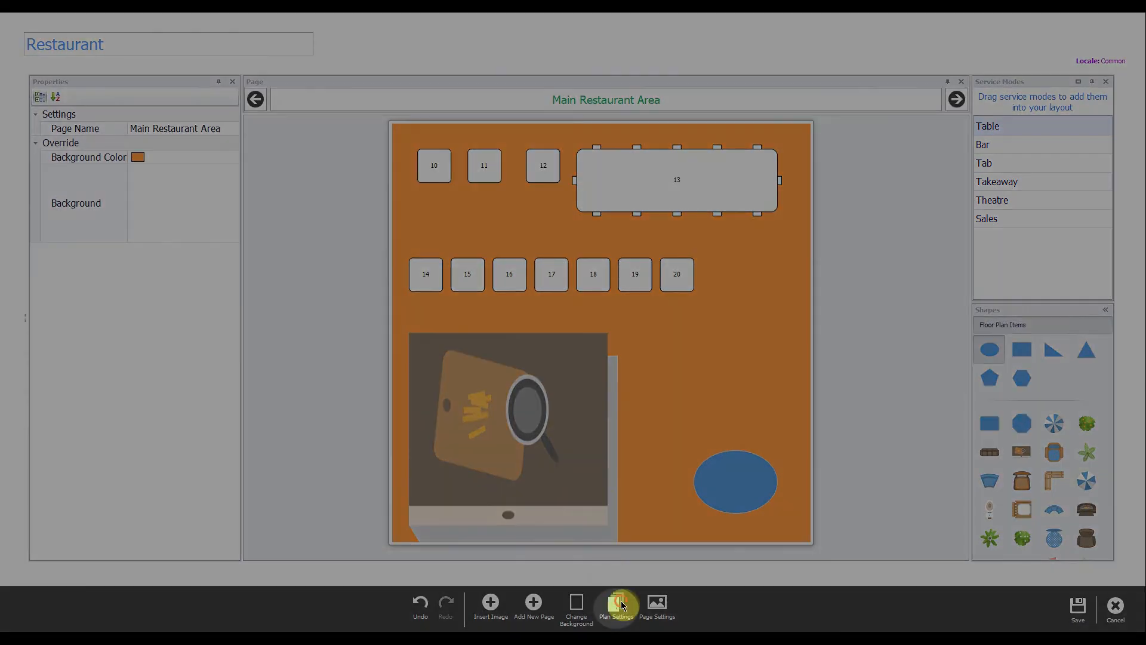
pyautogui.click(624, 607)
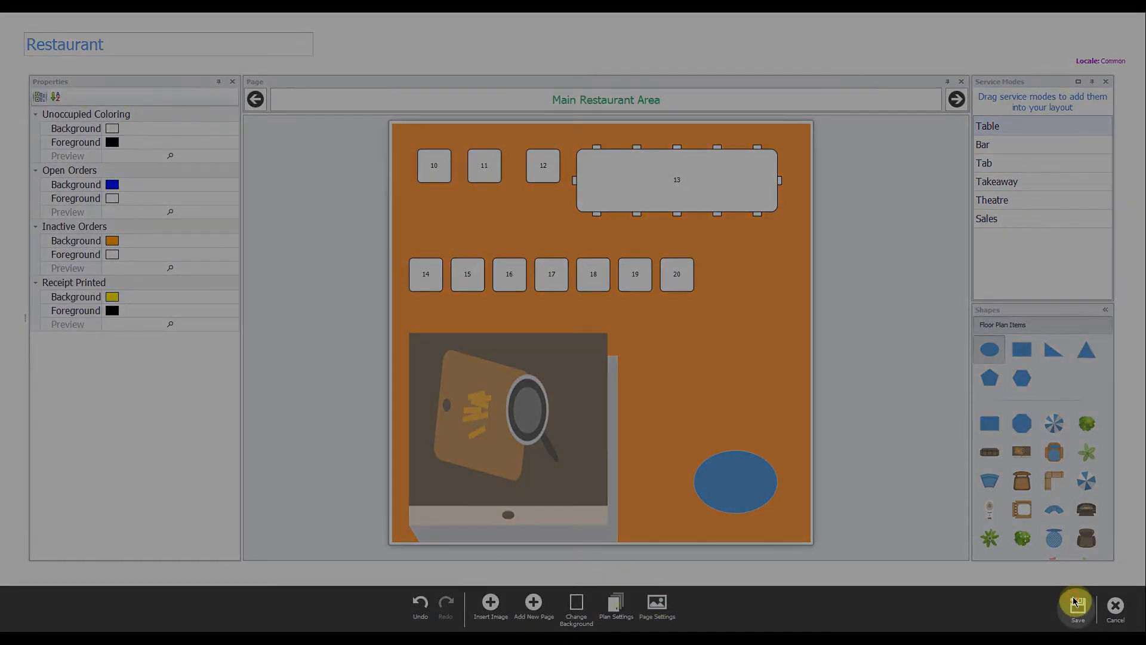
pyautogui.click(1076, 603)
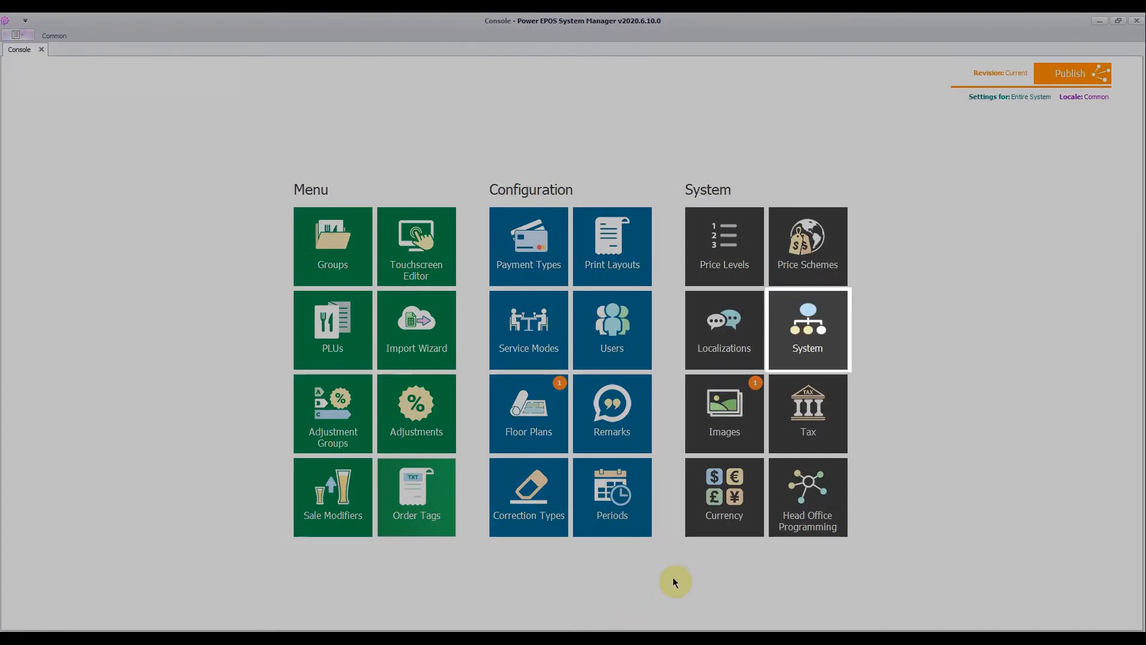
# - Open the System setup and list the POS terminals of the Leederville outlet
pyautogui.click(809, 322)
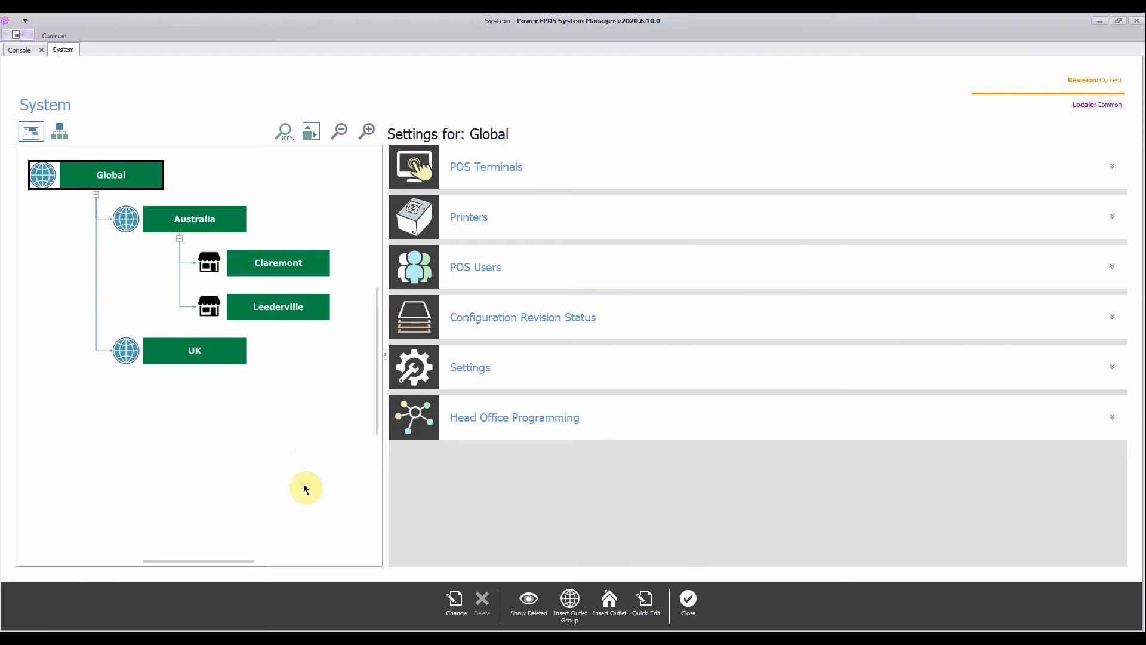
pyautogui.click(461, 174)
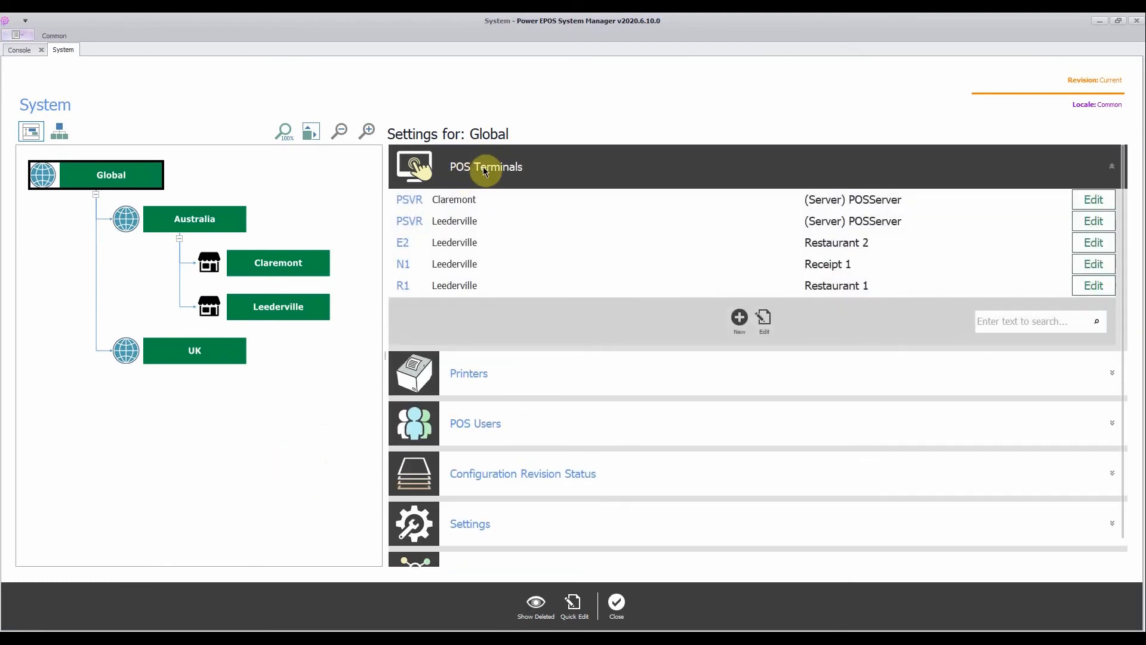
pyautogui.click(130, 172)
pyautogui.click(498, 164)
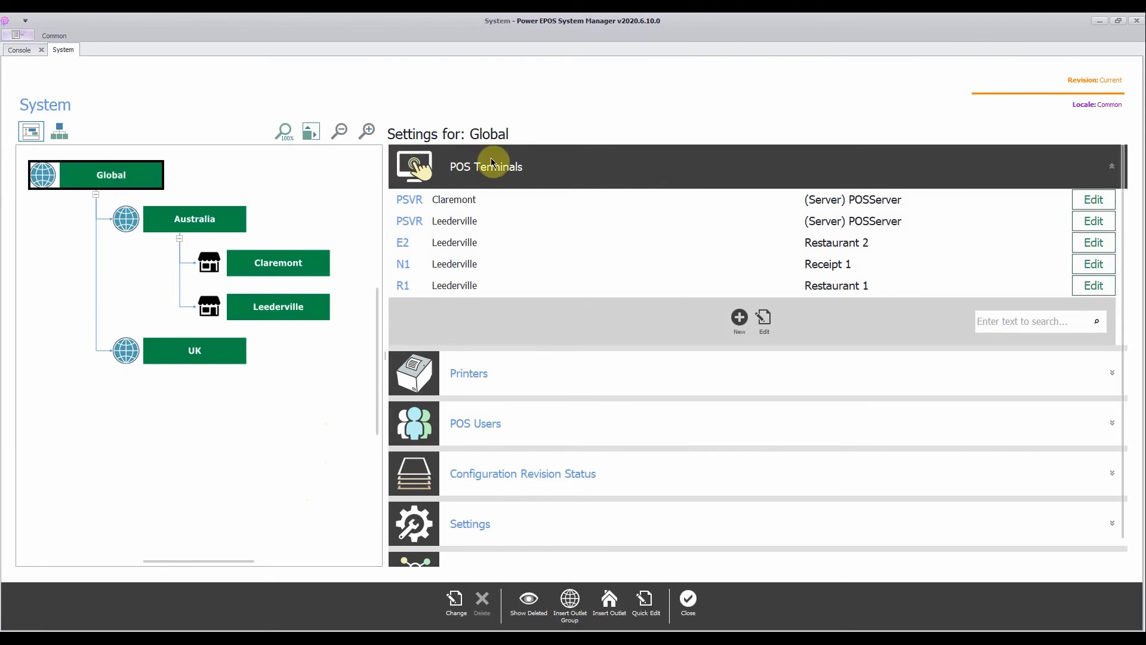
pyautogui.click(520, 162)
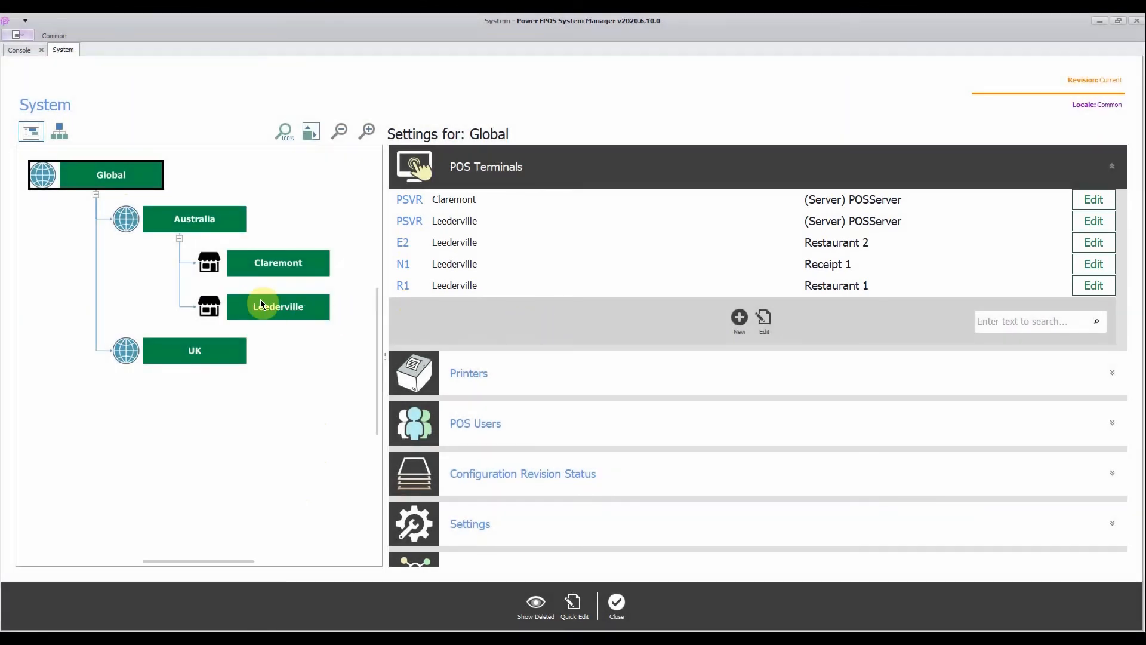
pyautogui.click(261, 304)
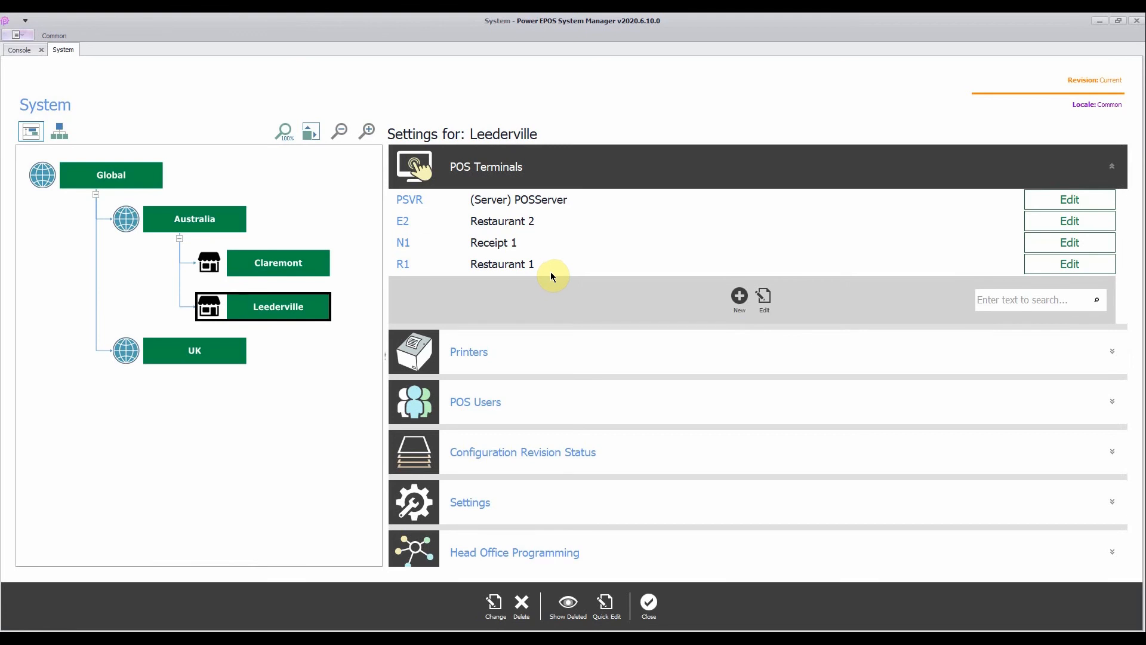
# - Assign the Restaurant floor plan to the Restaurant 1 terminal, save the change and close the System setup
pyautogui.click(505, 270)
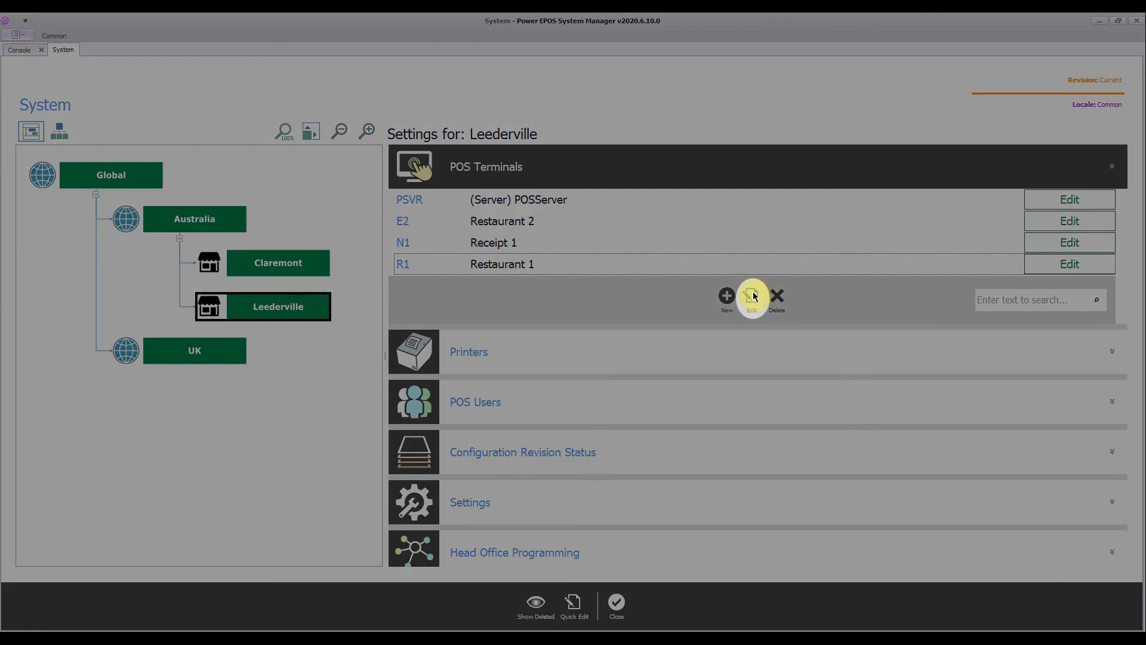
pyautogui.click(752, 295)
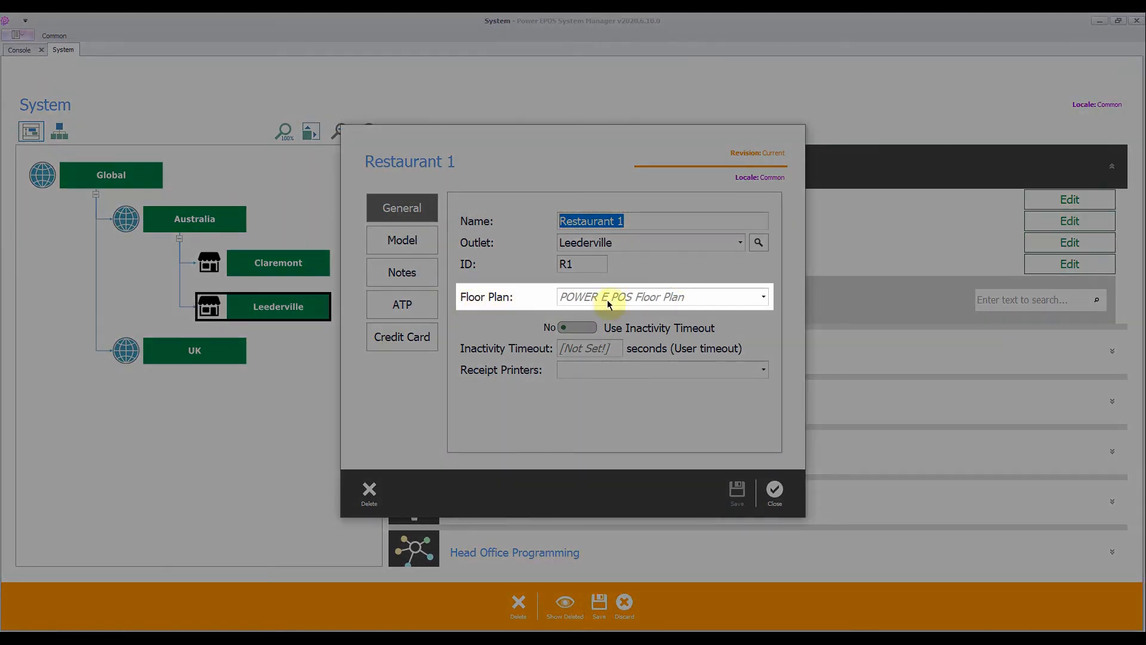
pyautogui.click(763, 297)
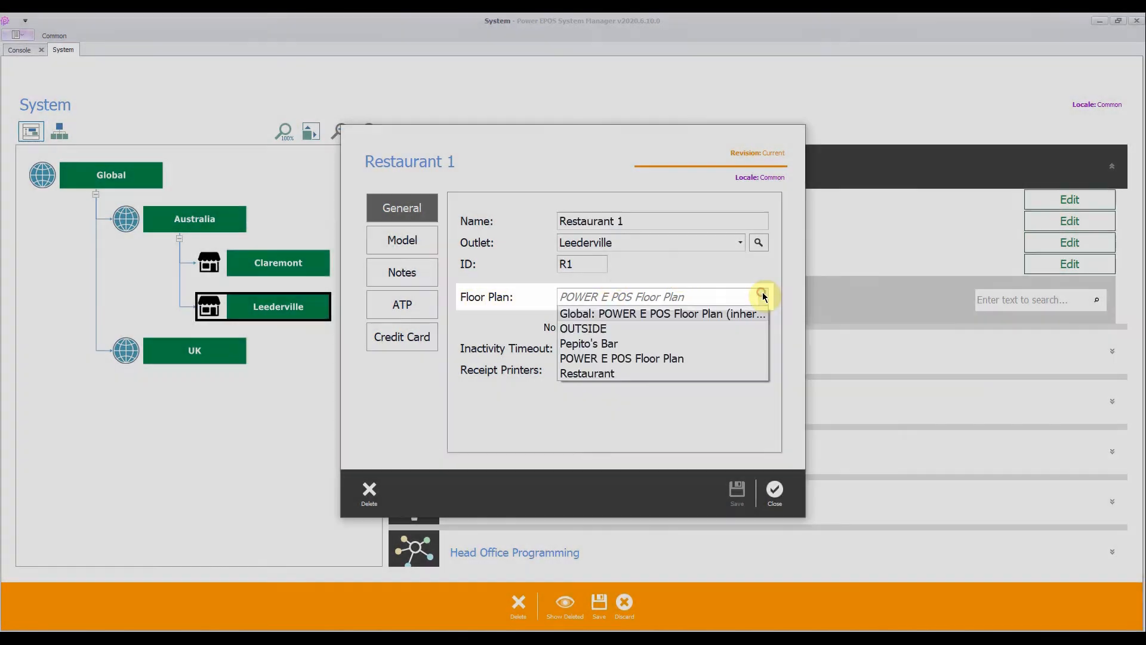
pyautogui.click(585, 373)
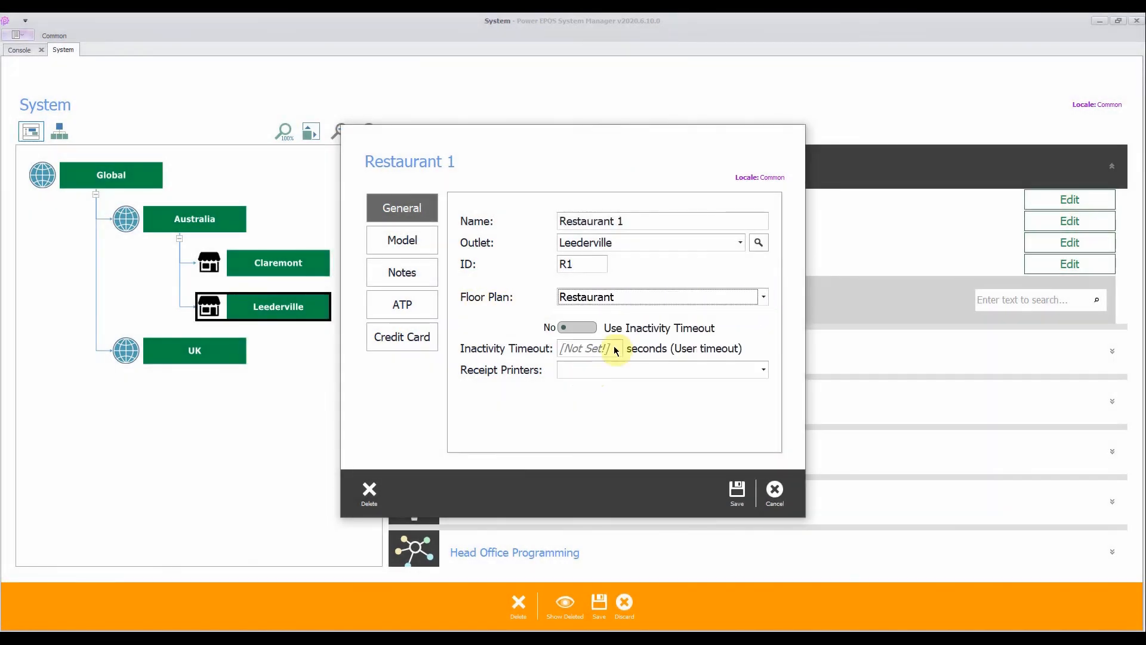
pyautogui.click(740, 503)
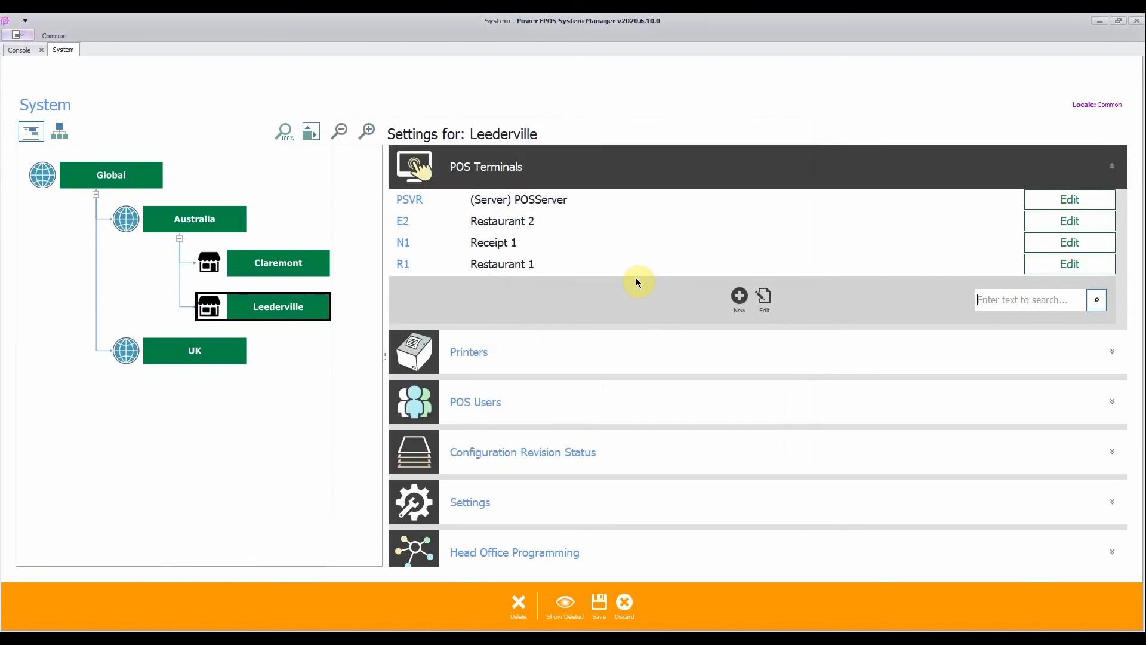
pyautogui.click(592, 610)
pyautogui.click(651, 608)
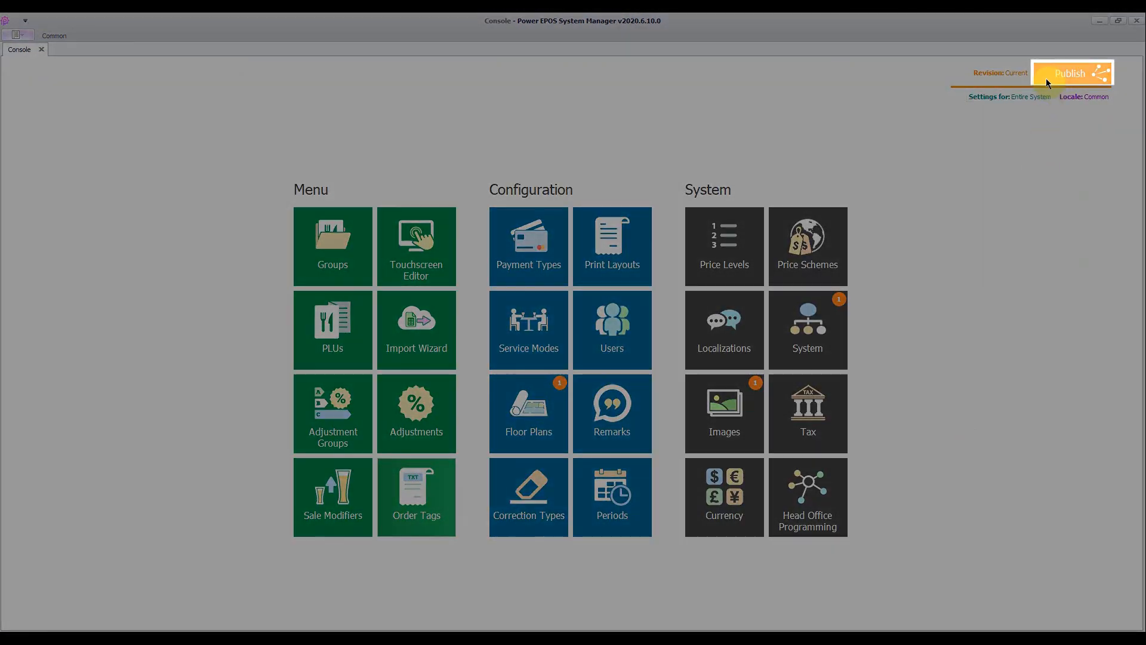
# - Publish the pending image, floor plan and terminal changes to all outlets under Global
pyautogui.click(1043, 76)
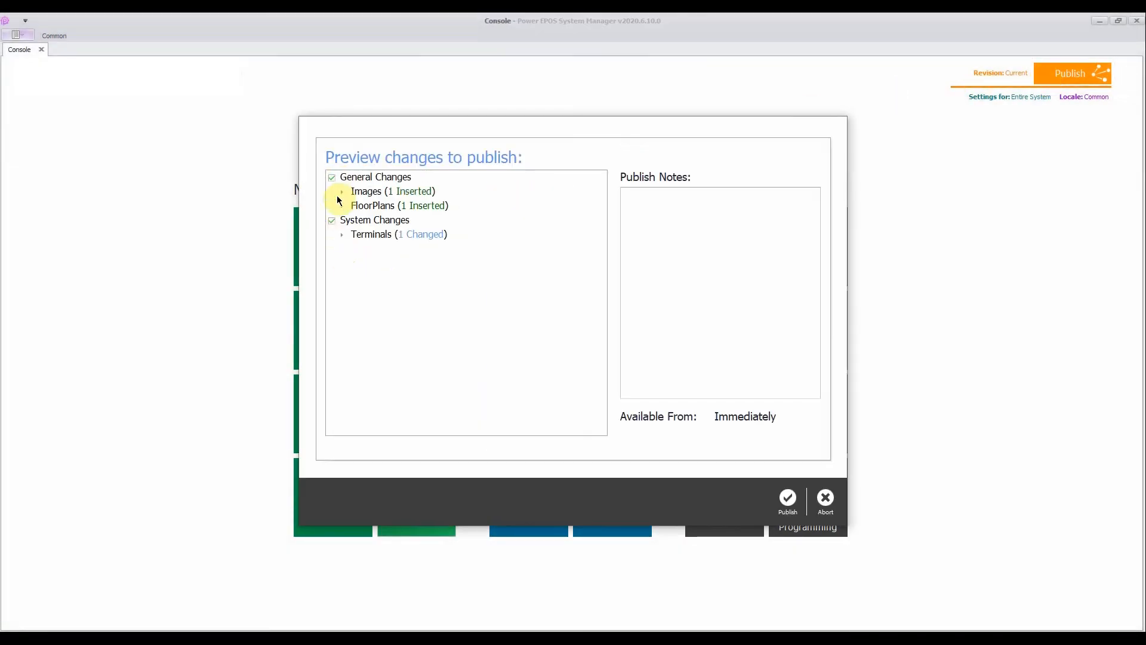
pyautogui.click(784, 500)
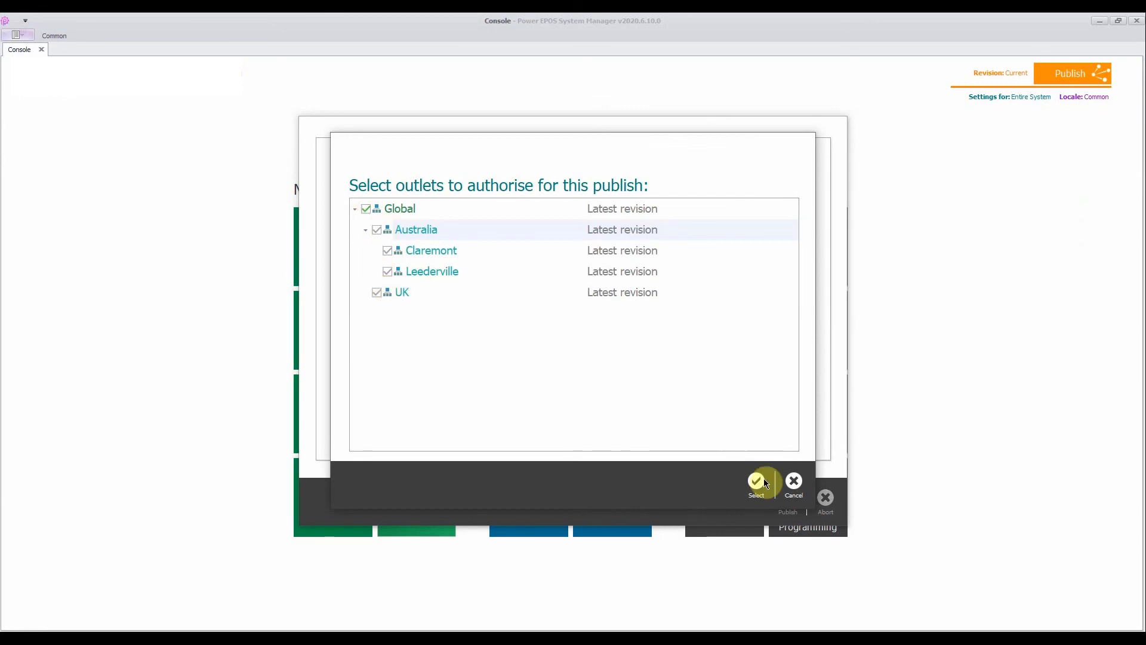
pyautogui.click(759, 480)
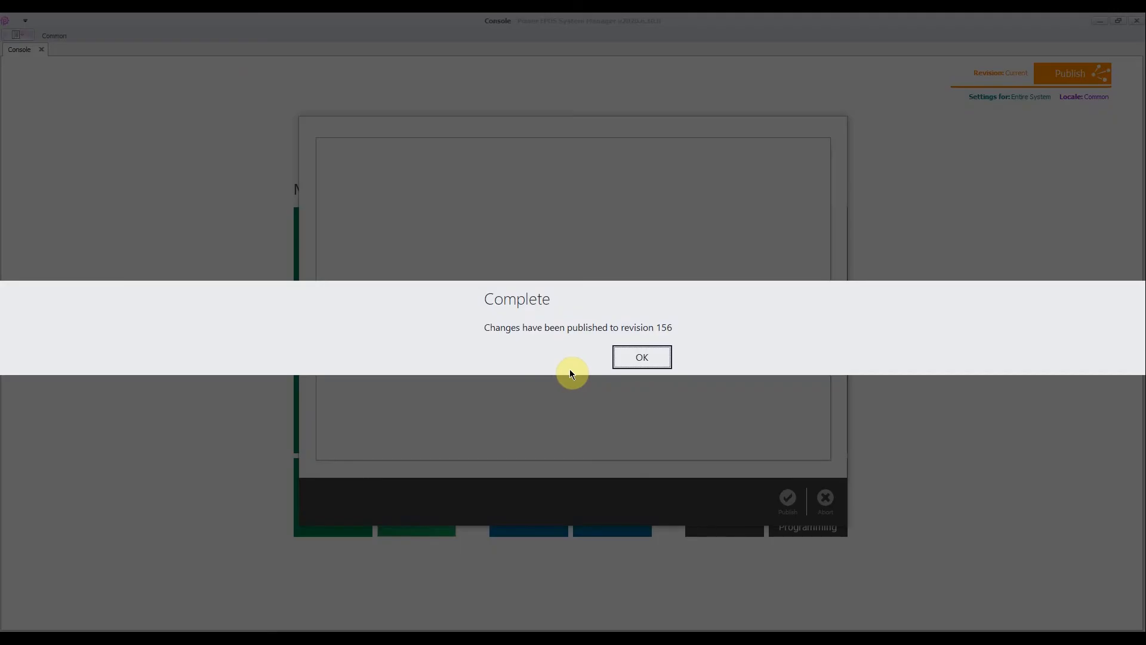